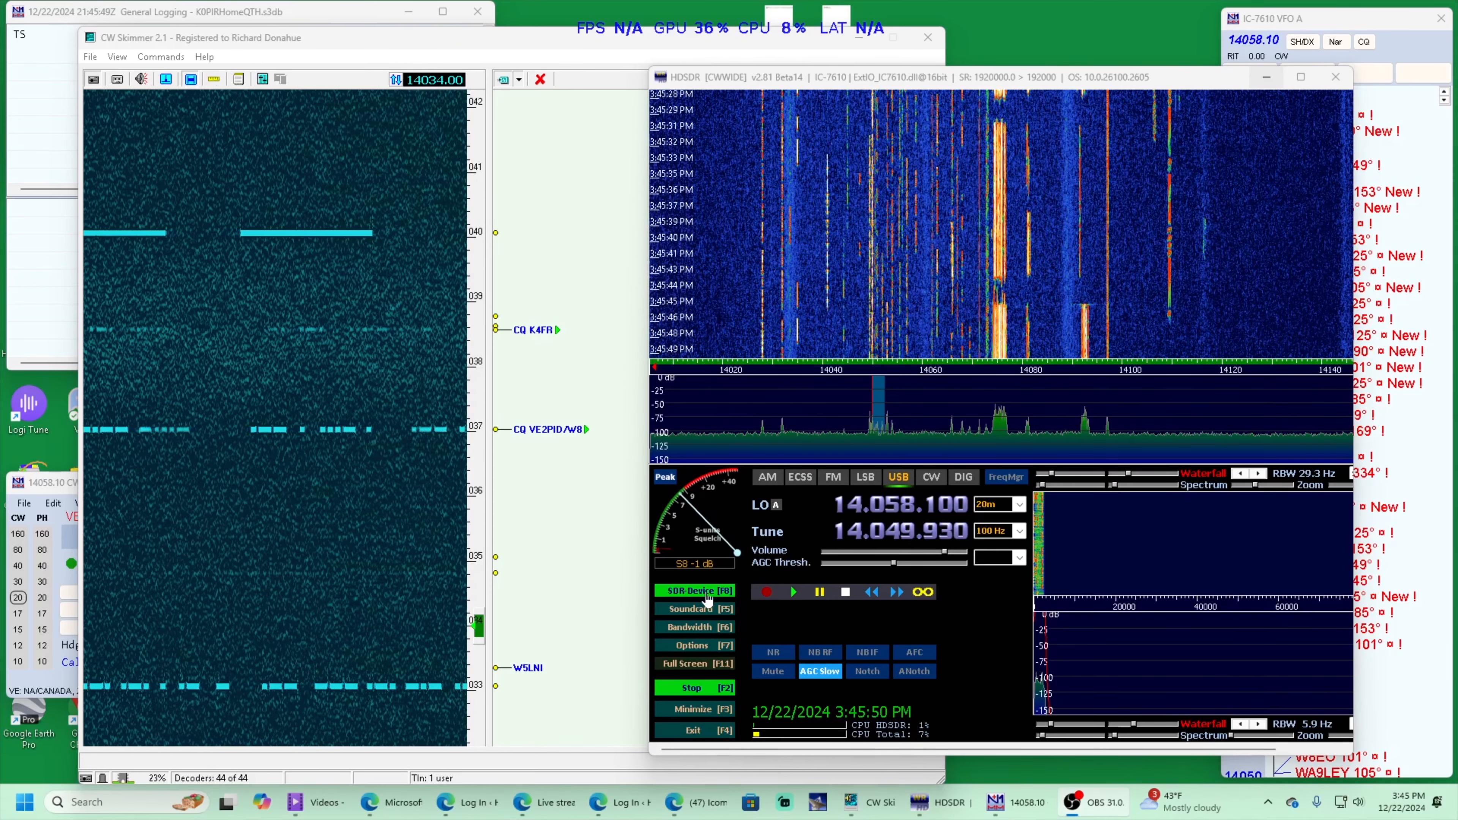
Disable DIGI-SEL in HDSDR's IC-7610 I/Q settings and close the settings window
{"action": "left_click", "coordinate": [694, 591]}
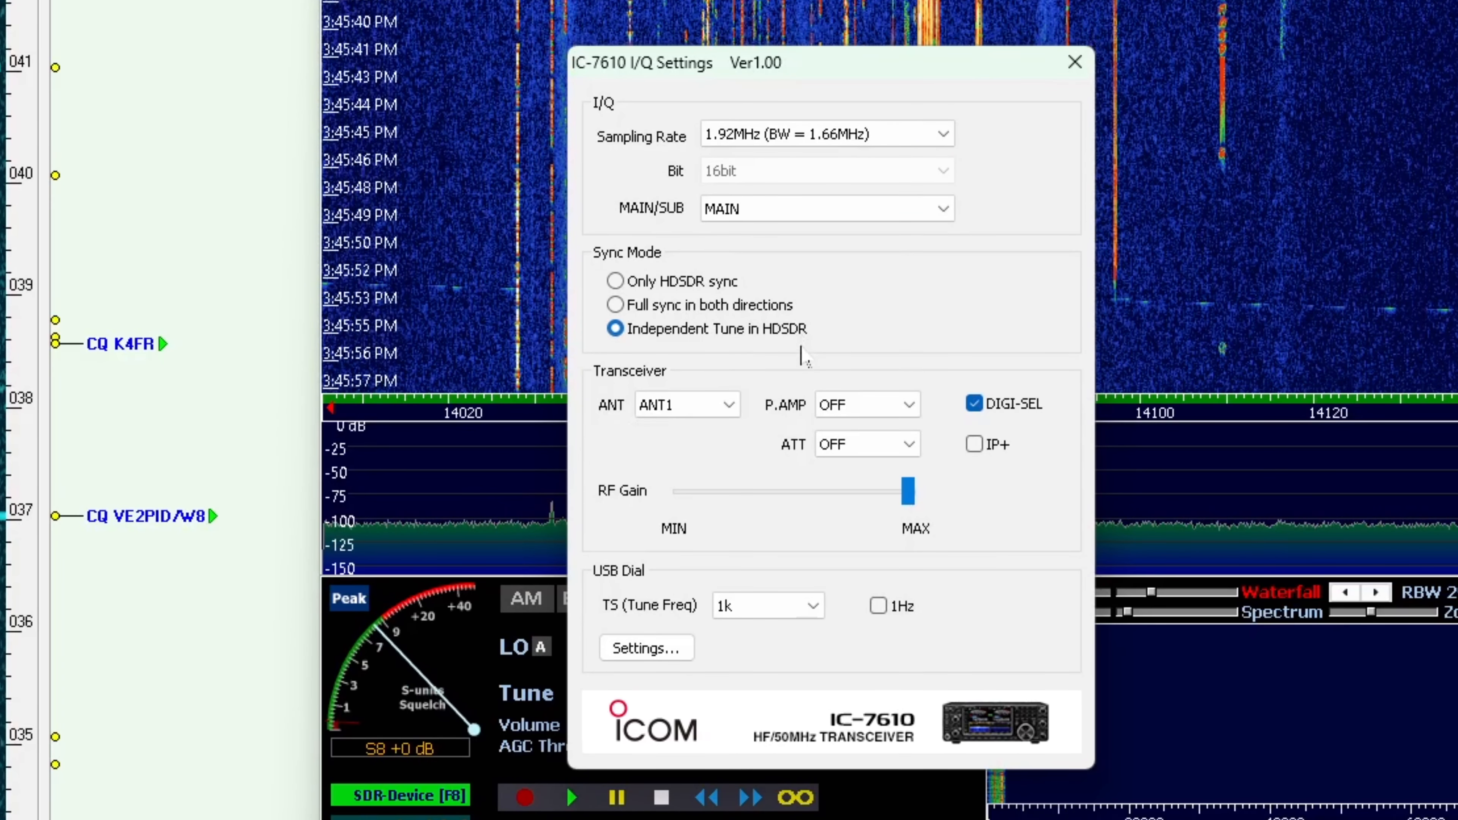
{"action": "left_click", "coordinate": [975, 407]}
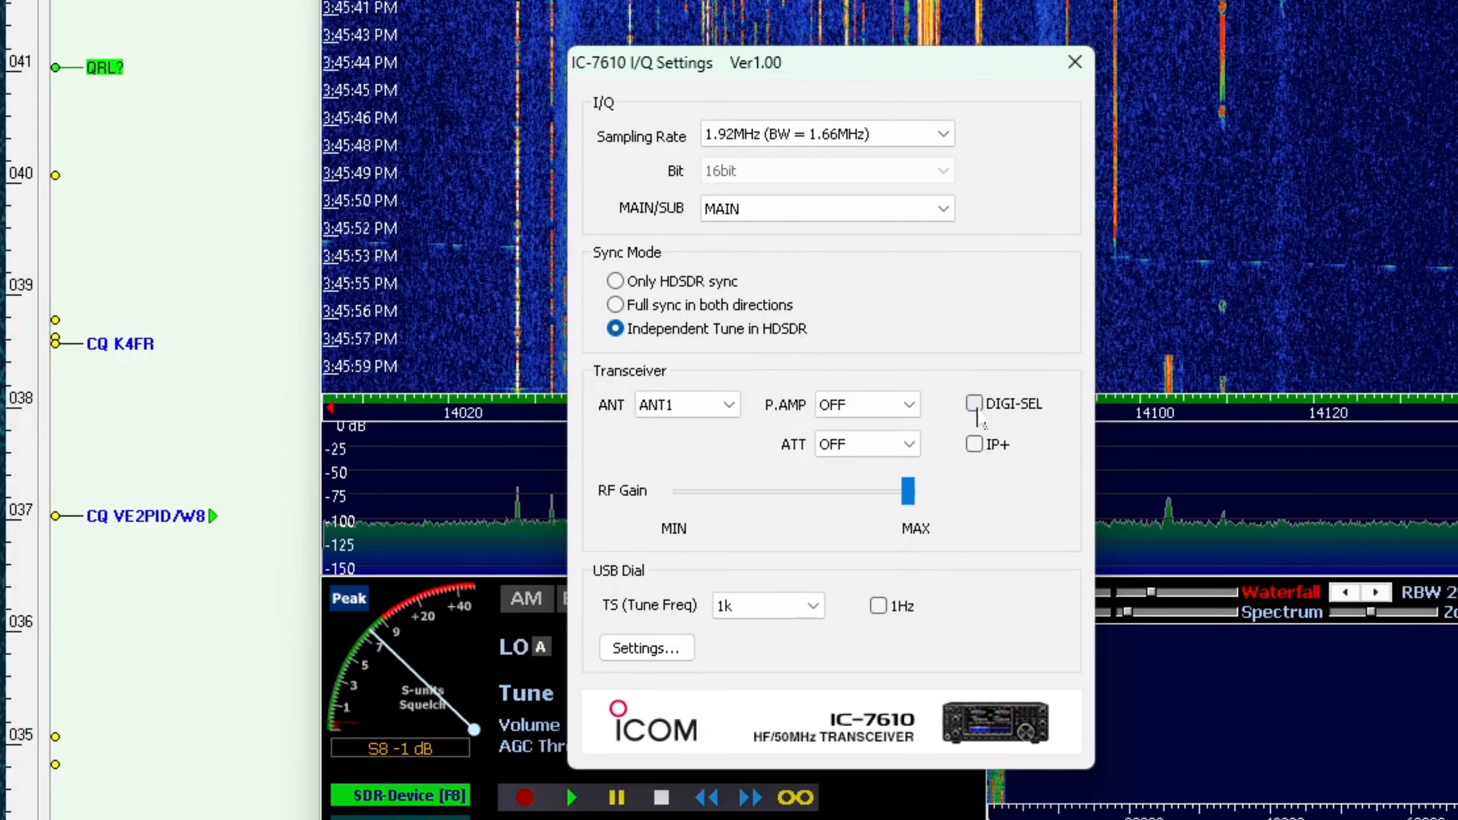
{"action": "left_click", "coordinate": [1075, 62]}
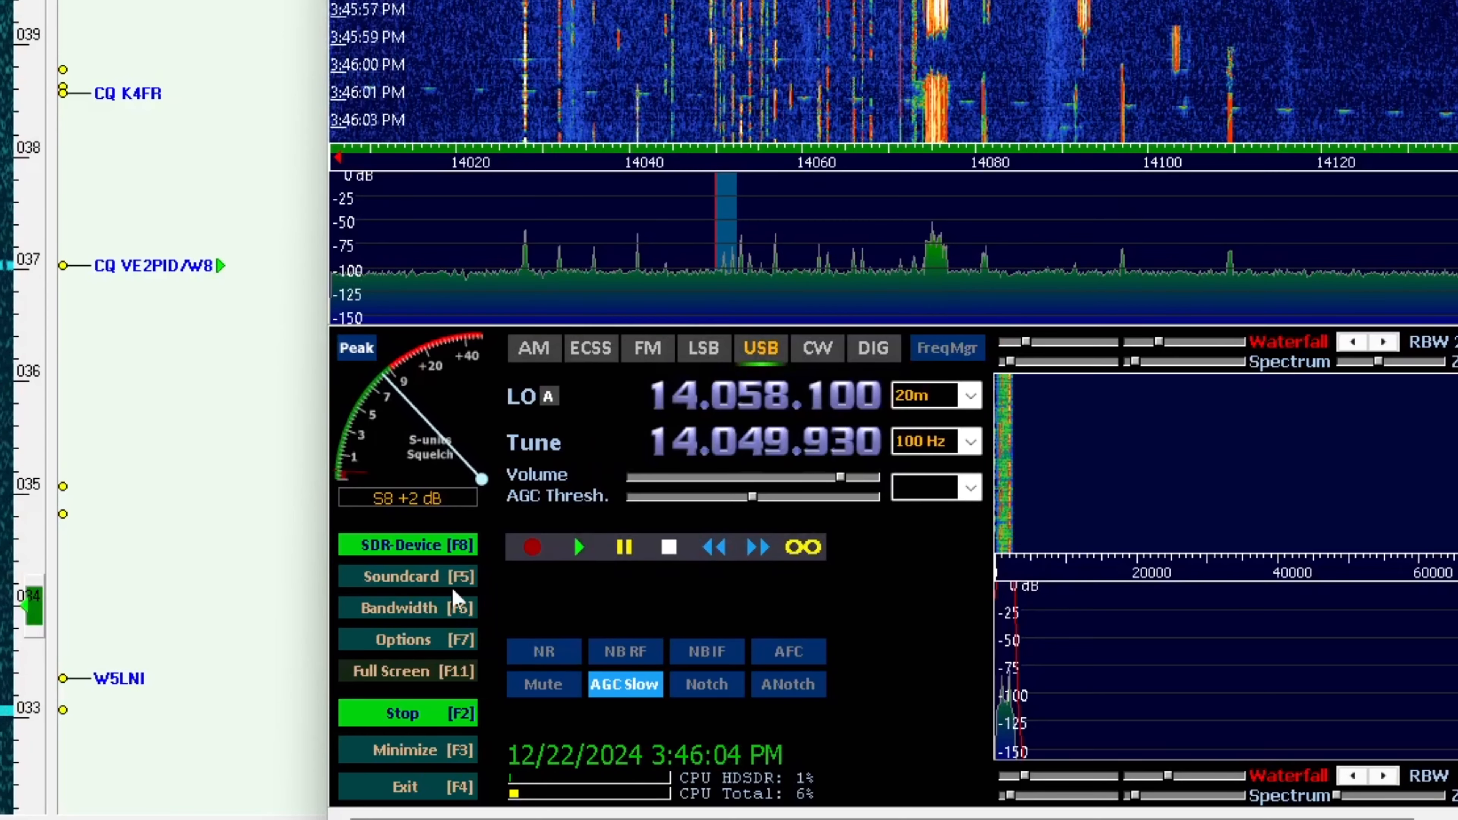
Confirm Hi-Fi Cable Input (VB-Audio) as HDSDR's output sound card
{"action": "left_click", "coordinate": [456, 577]}
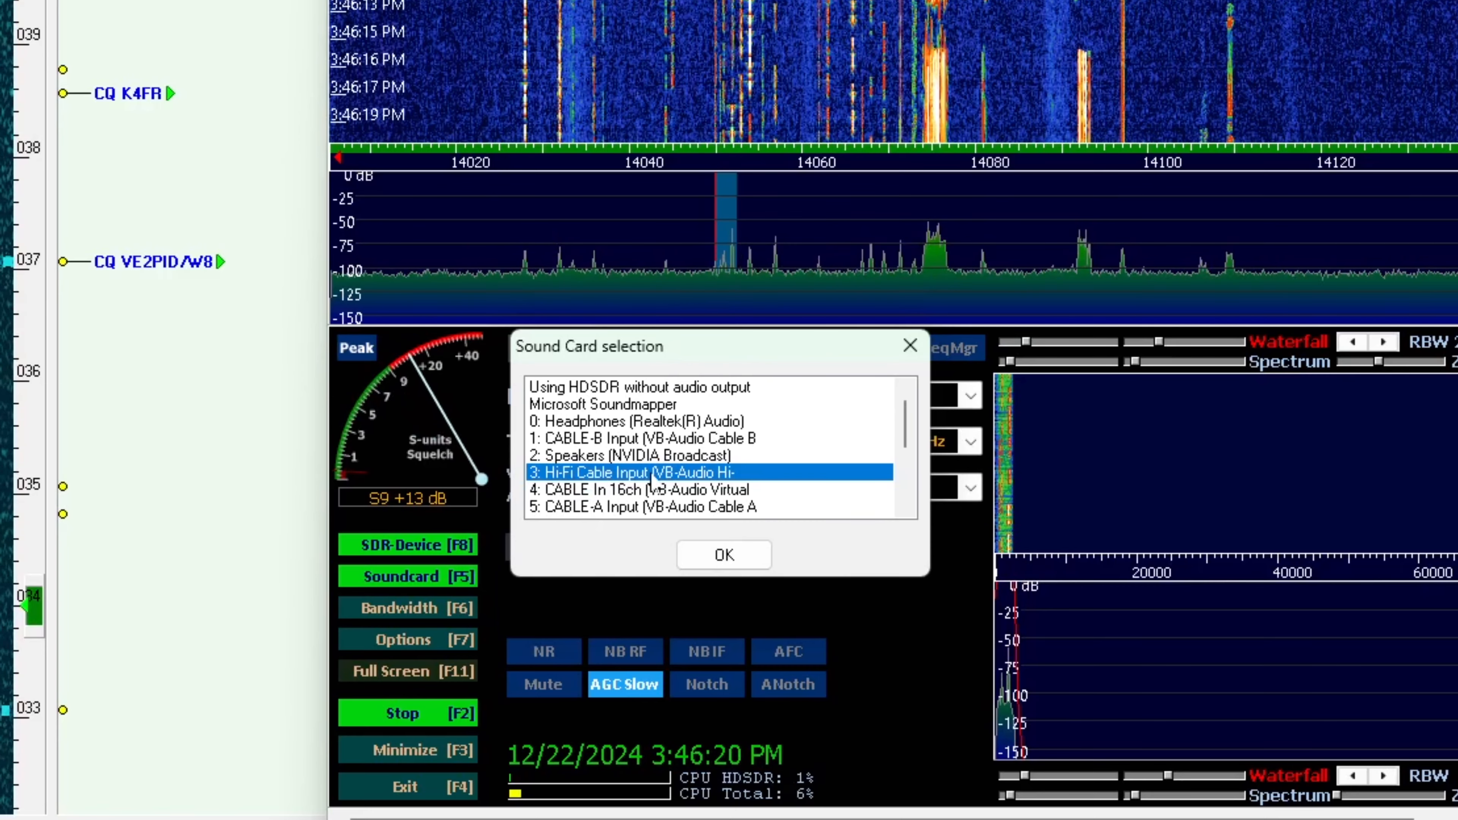
{"action": "left_click", "coordinate": [692, 563]}
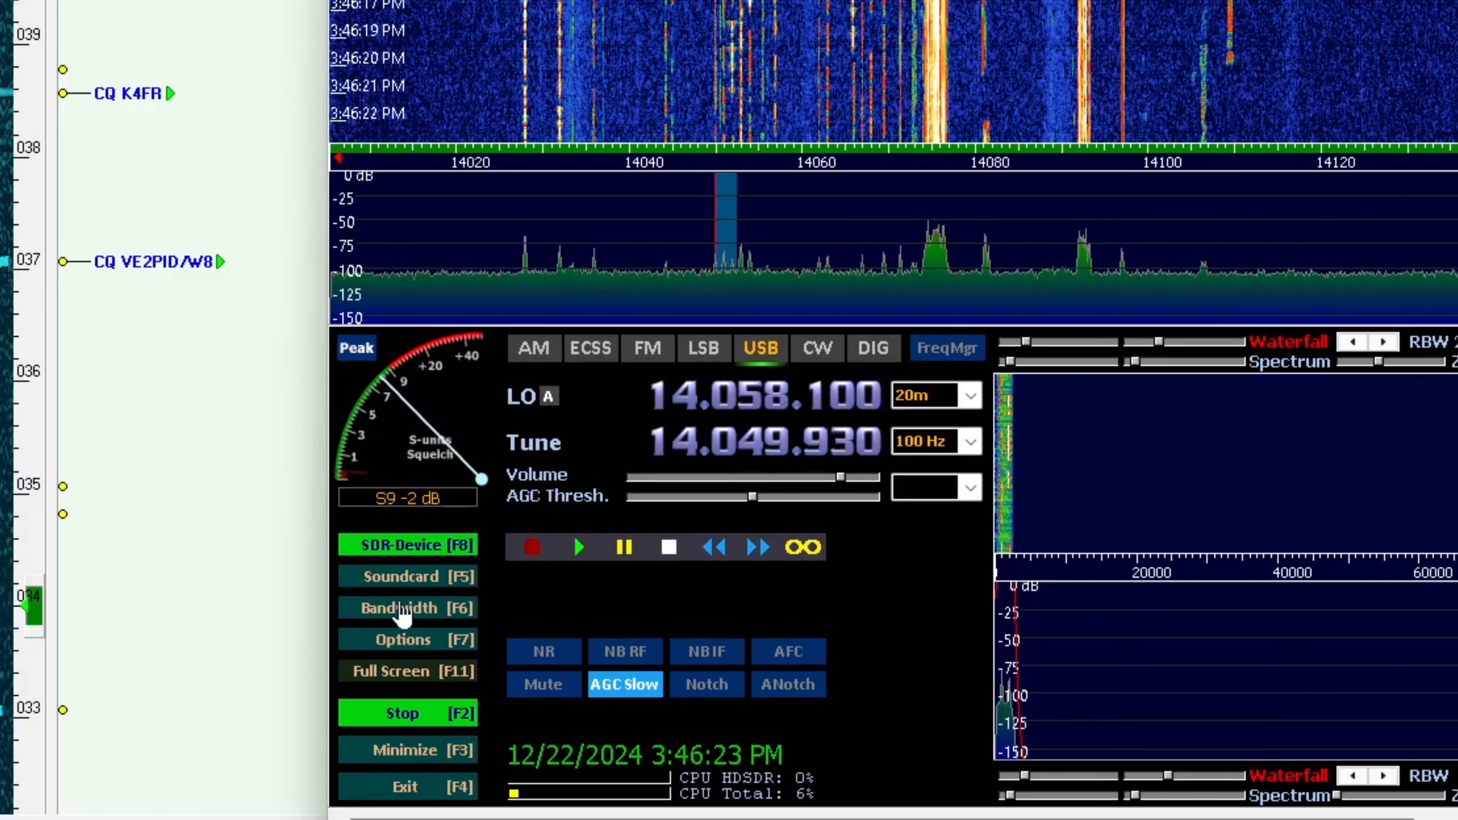
Try an output sampling rate of 24000 Hz in HDSDR and set it back to 192000 Hz
{"action": "left_click", "coordinate": [419, 617]}
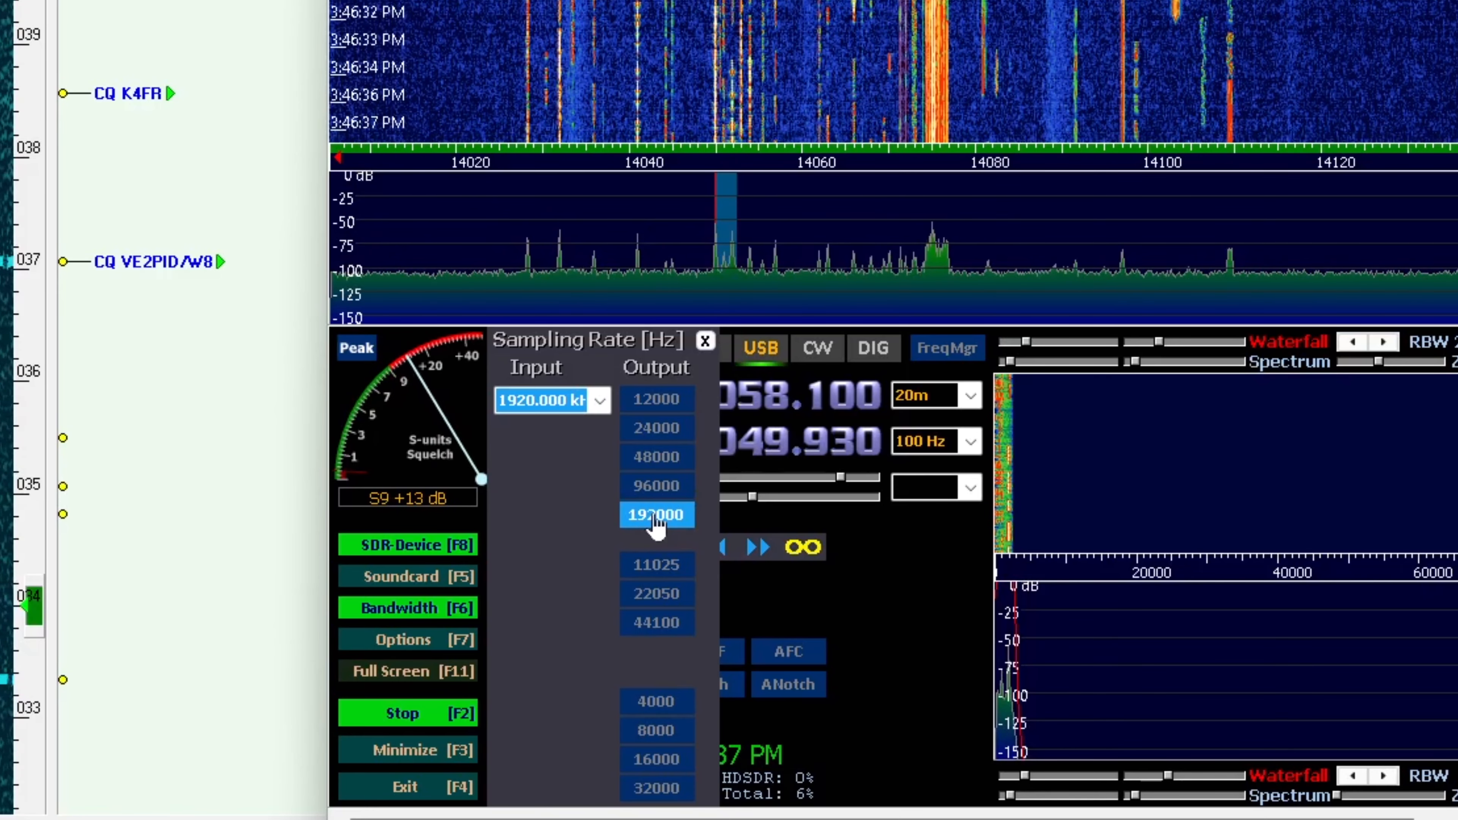
{"action": "left_click", "coordinate": [645, 438]}
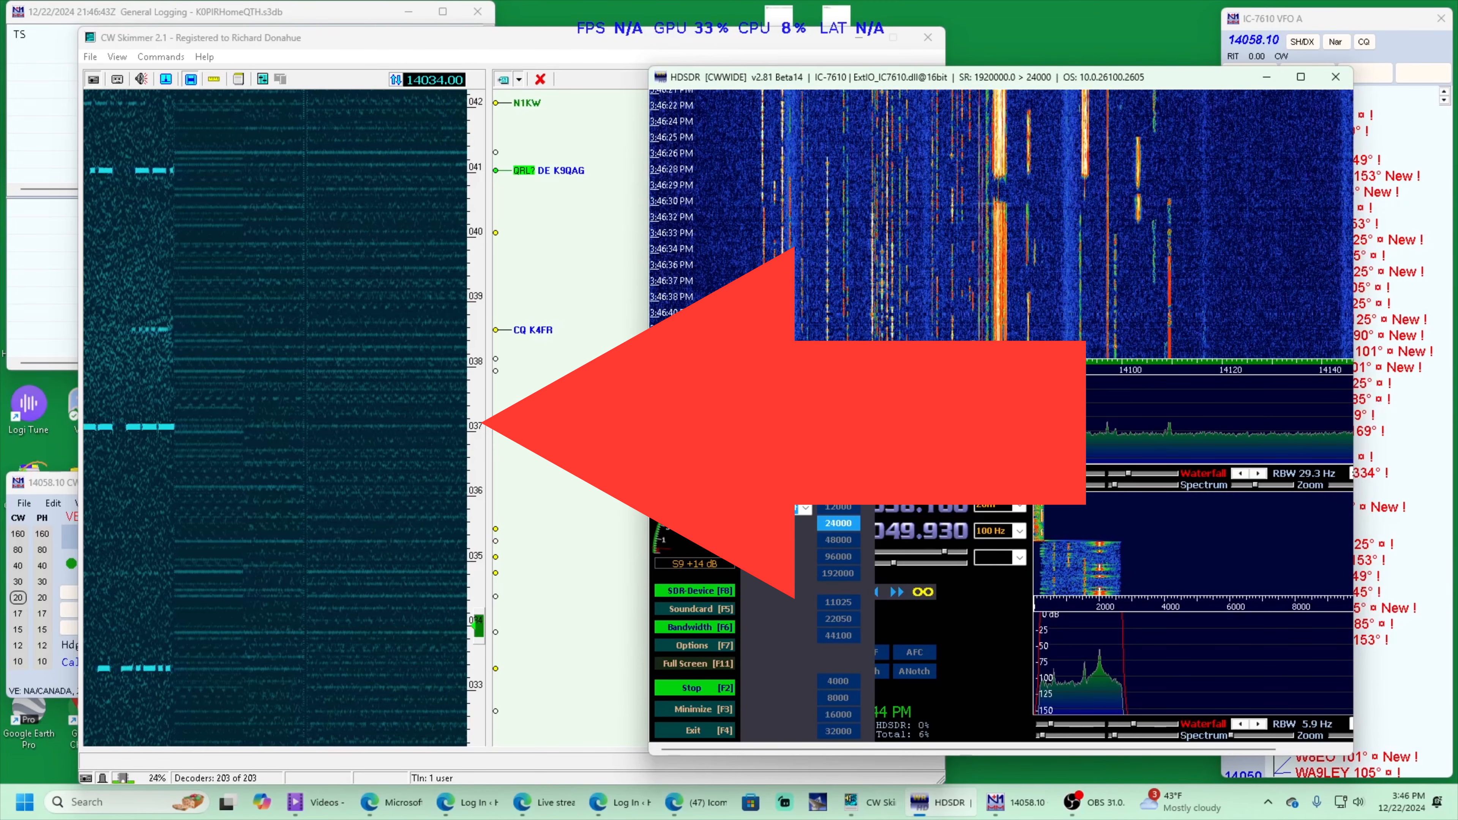
{"action": "left_click", "coordinate": [830, 573]}
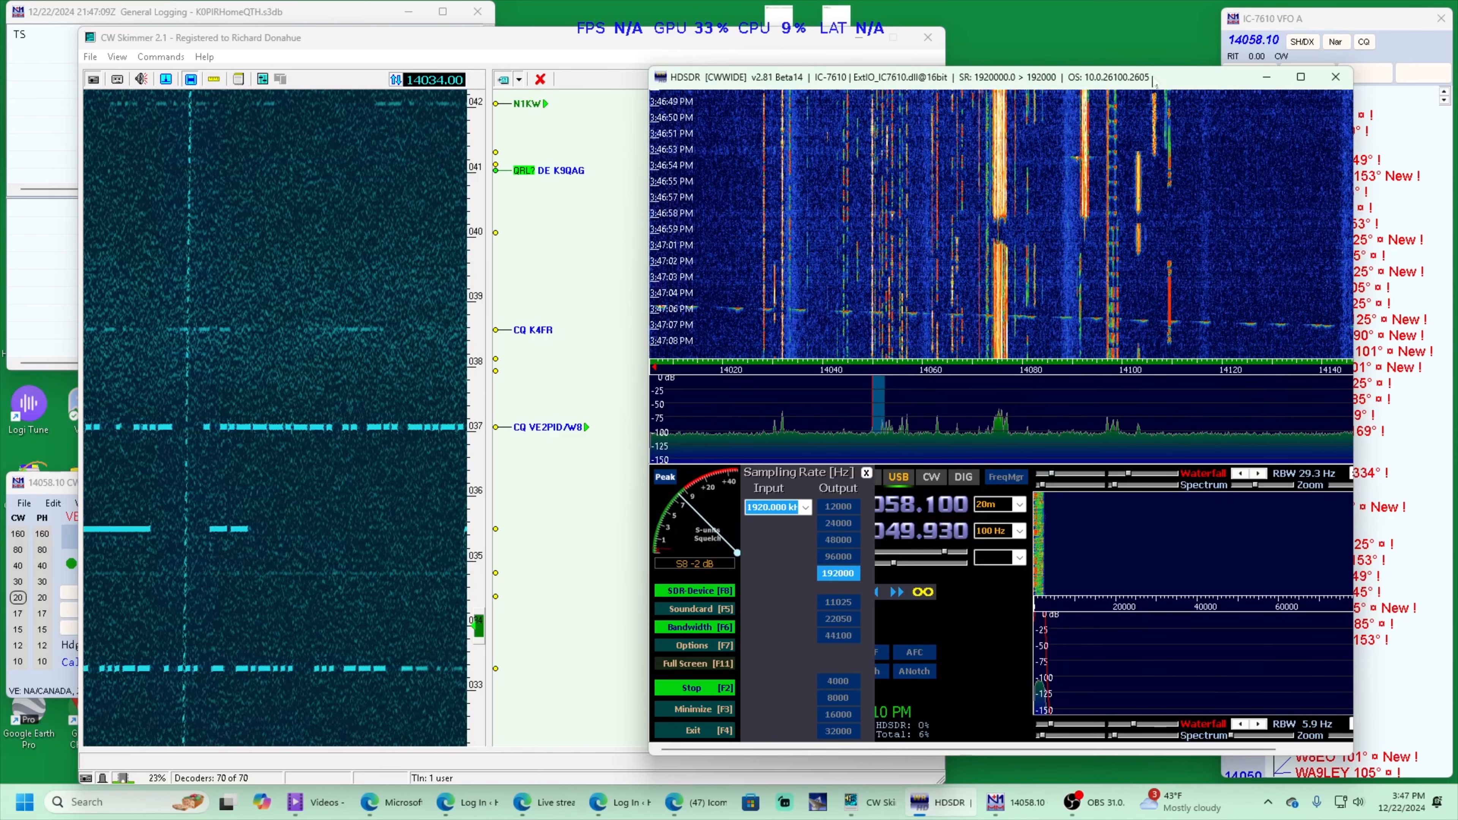
Switch to CW Skimmer and examine its radio, audio, miscellaneous, operator, network and callsign settings, accepting them unchanged
{"action": "left_click", "coordinate": [1321, 21]}
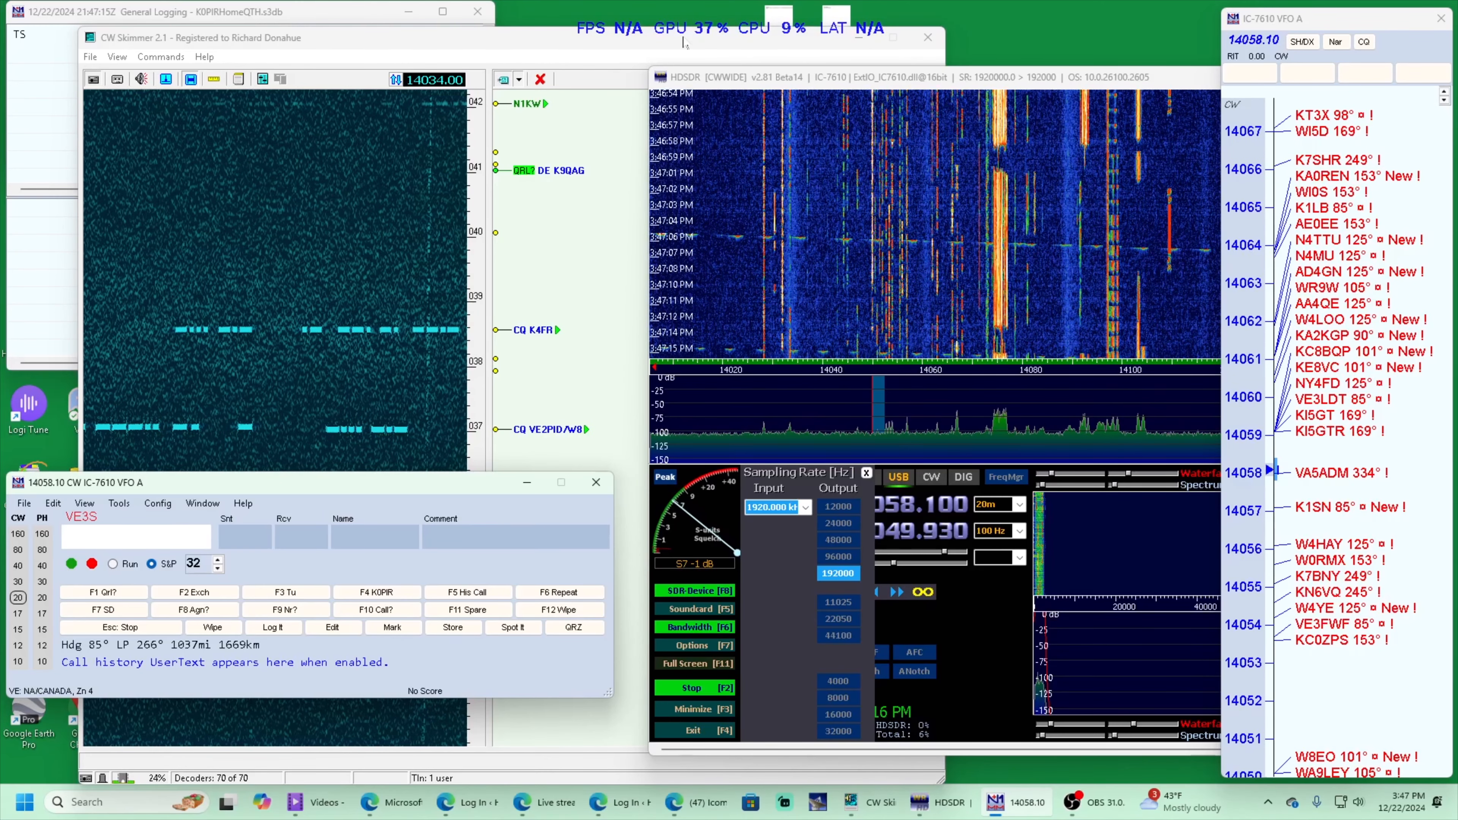
{"action": "left_click", "coordinate": [331, 46]}
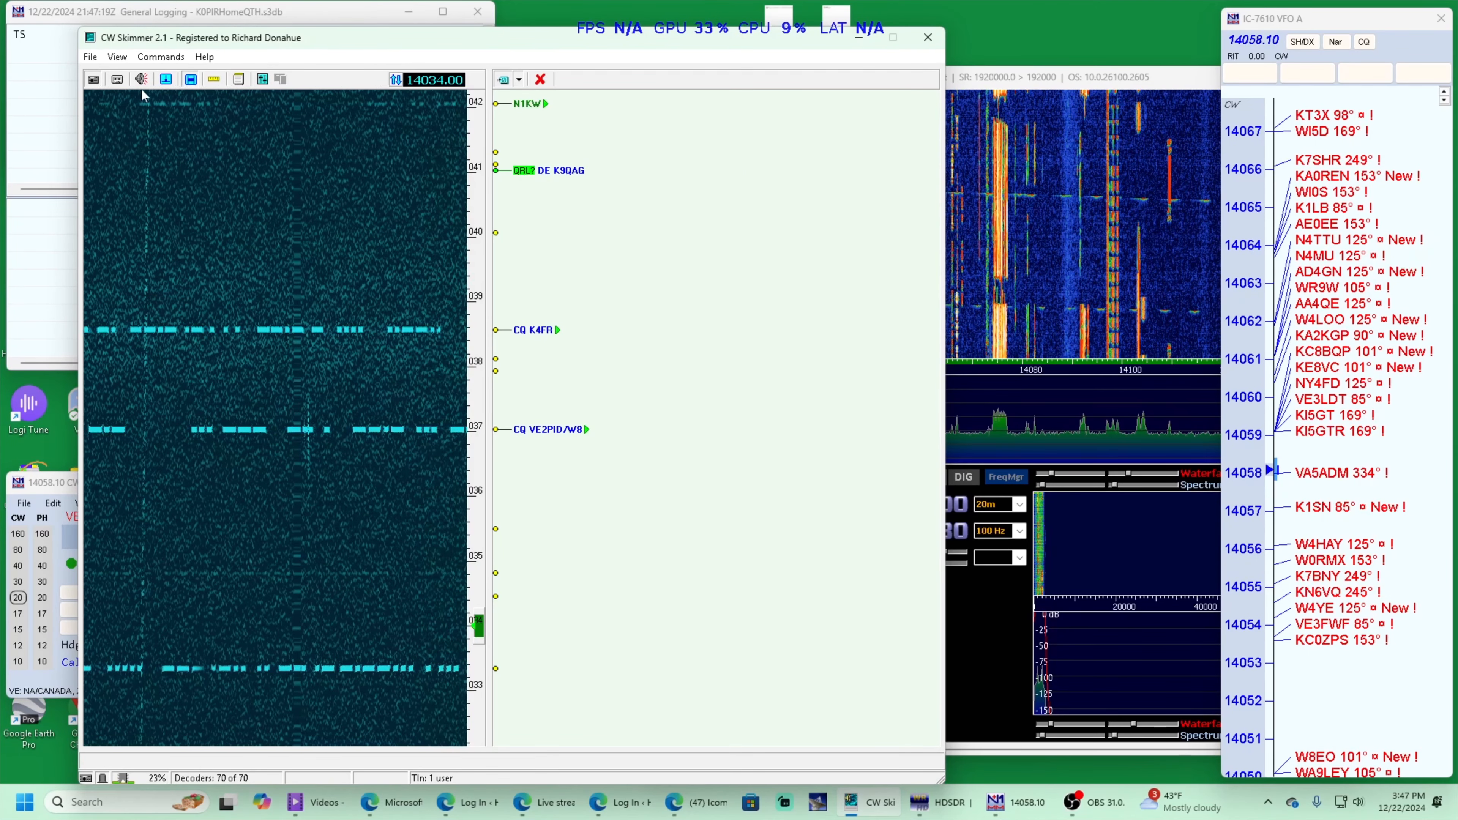
{"action": "left_click", "coordinate": [262, 80]}
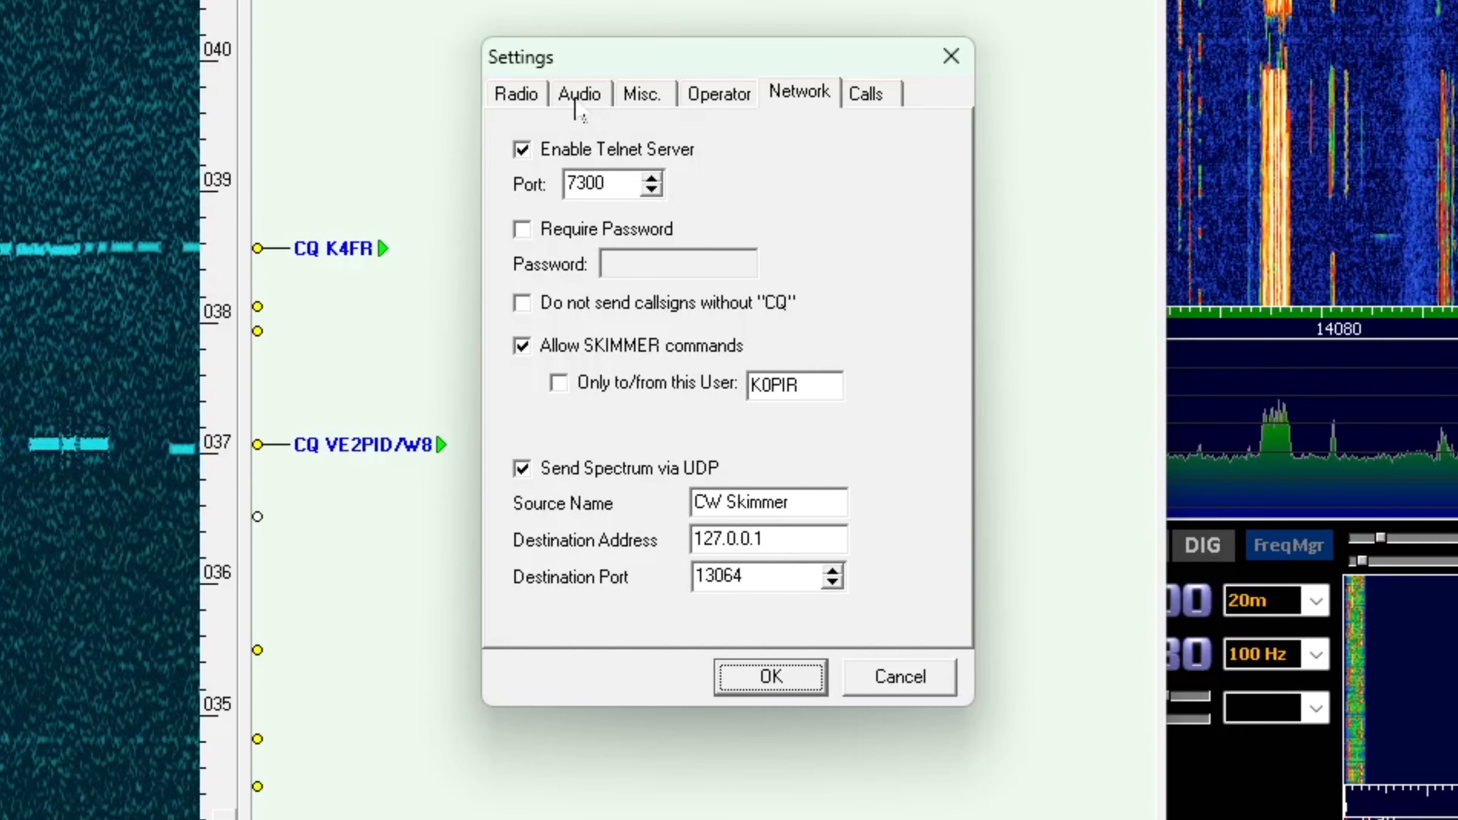
{"action": "left_click", "coordinate": [537, 95]}
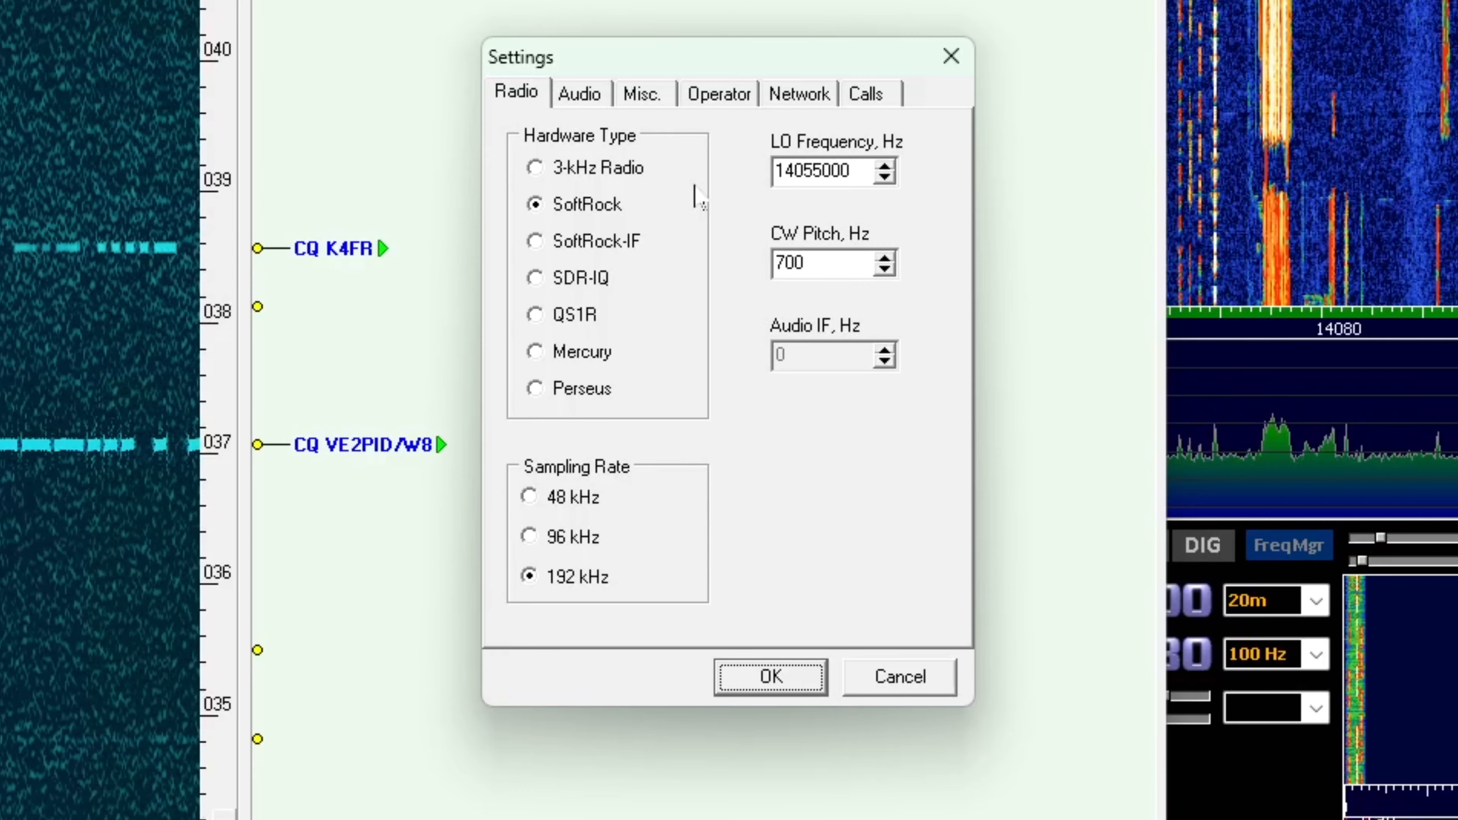
{"action": "left_click", "coordinate": [591, 107]}
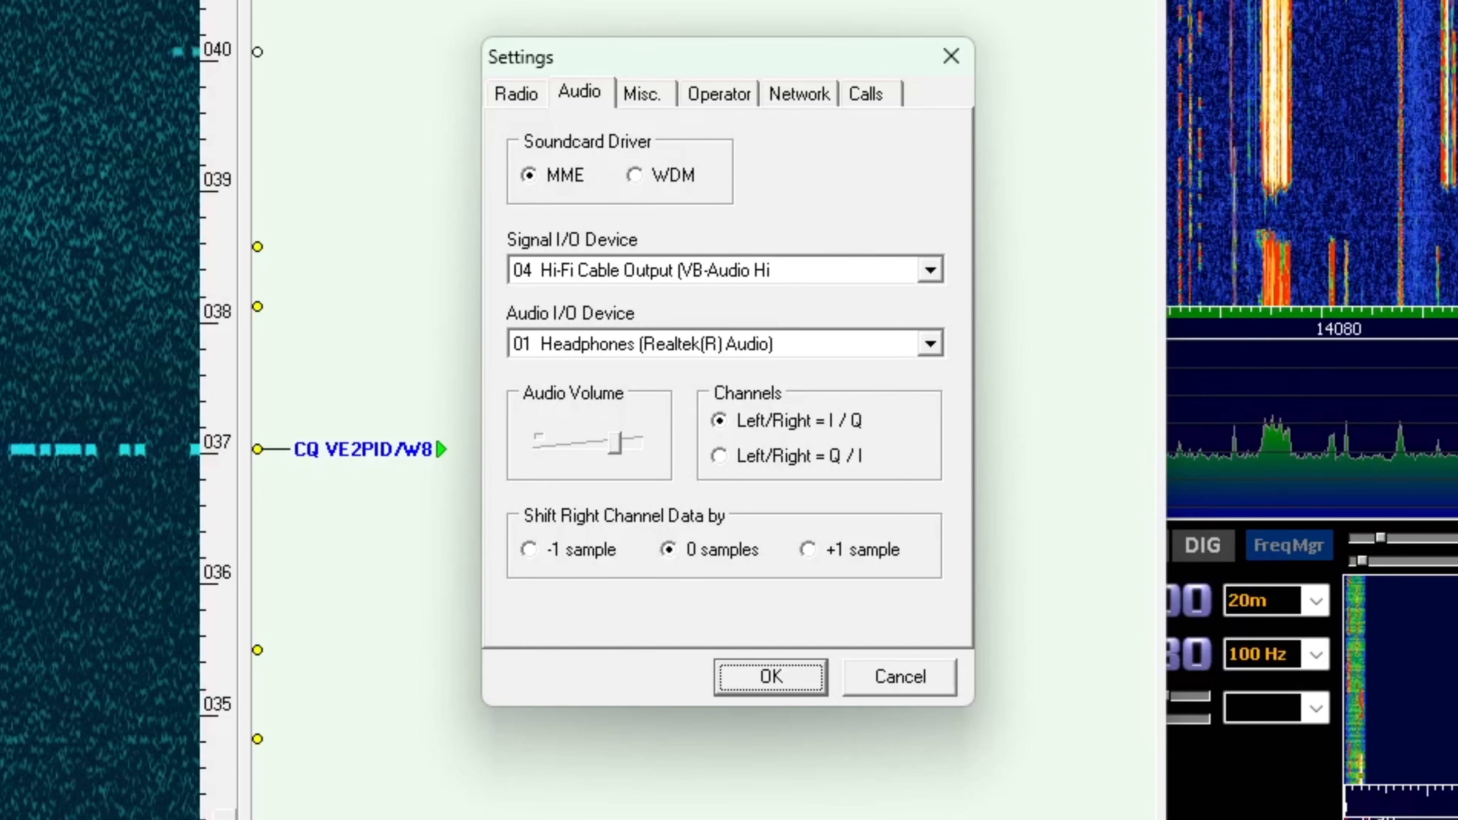
{"action": "left_click", "coordinate": [654, 103]}
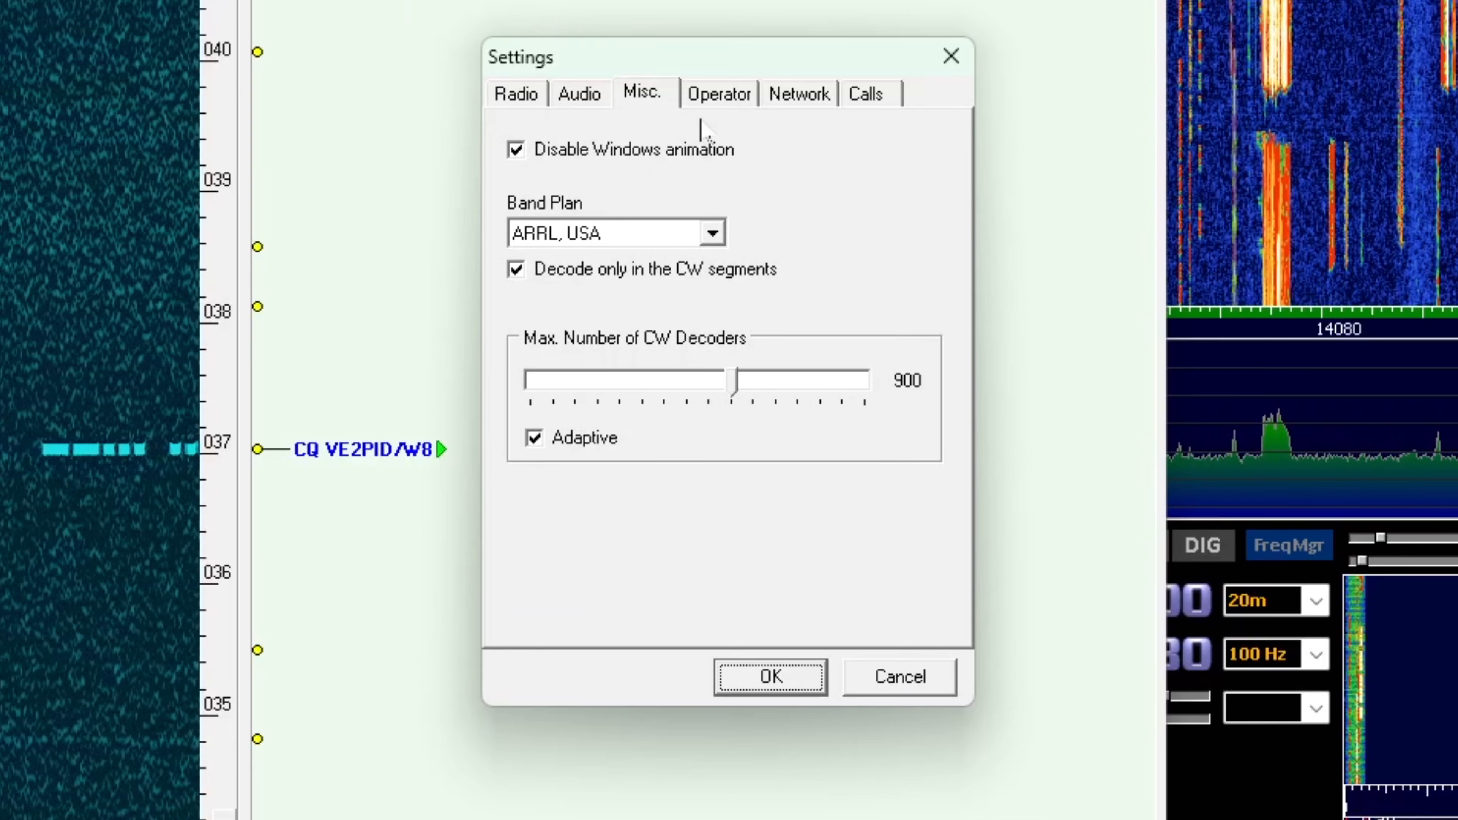
{"action": "left_click", "coordinate": [727, 106]}
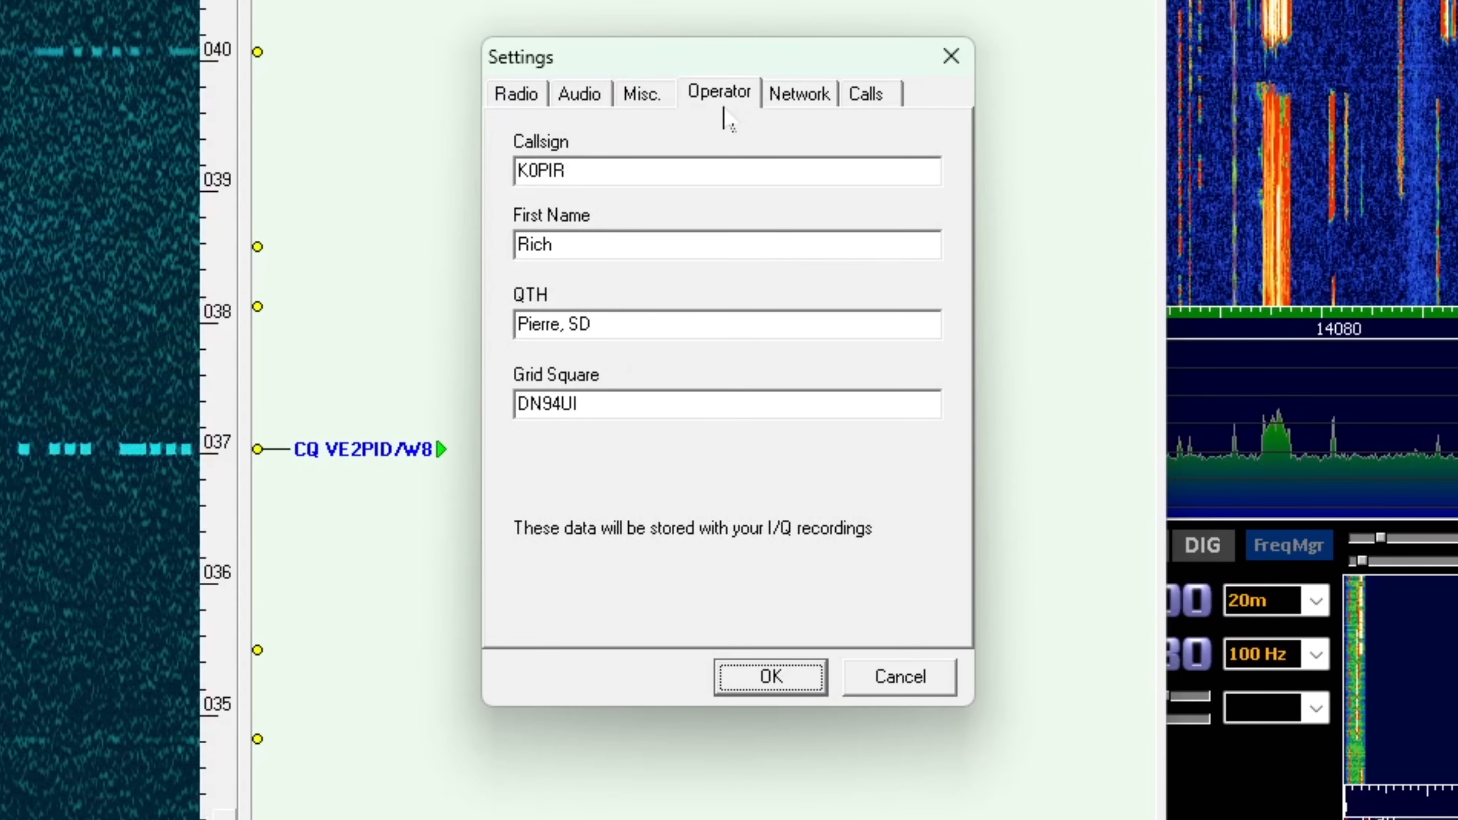
{"action": "left_click", "coordinate": [658, 104]}
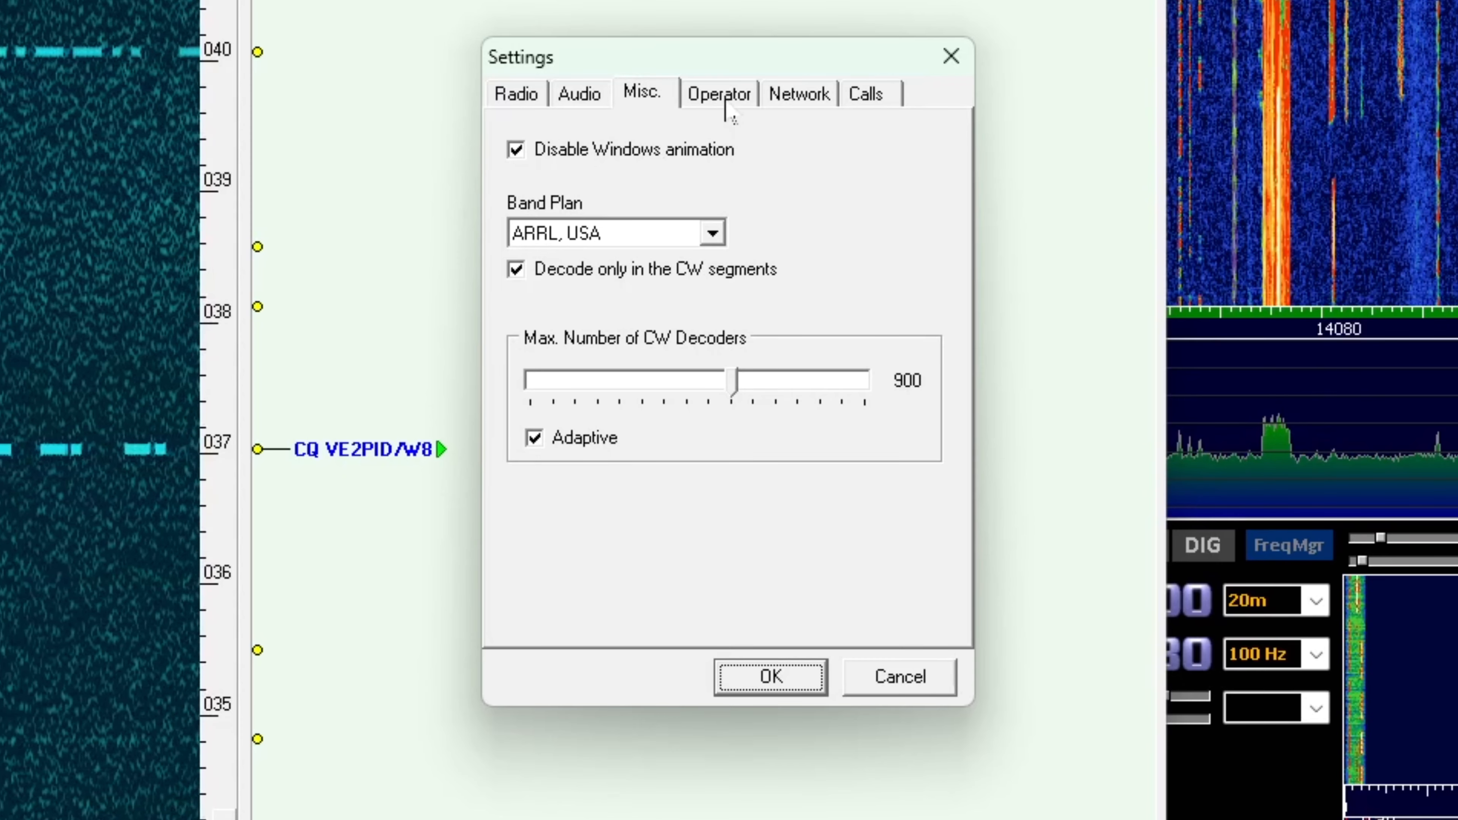
{"action": "left_click", "coordinate": [727, 109]}
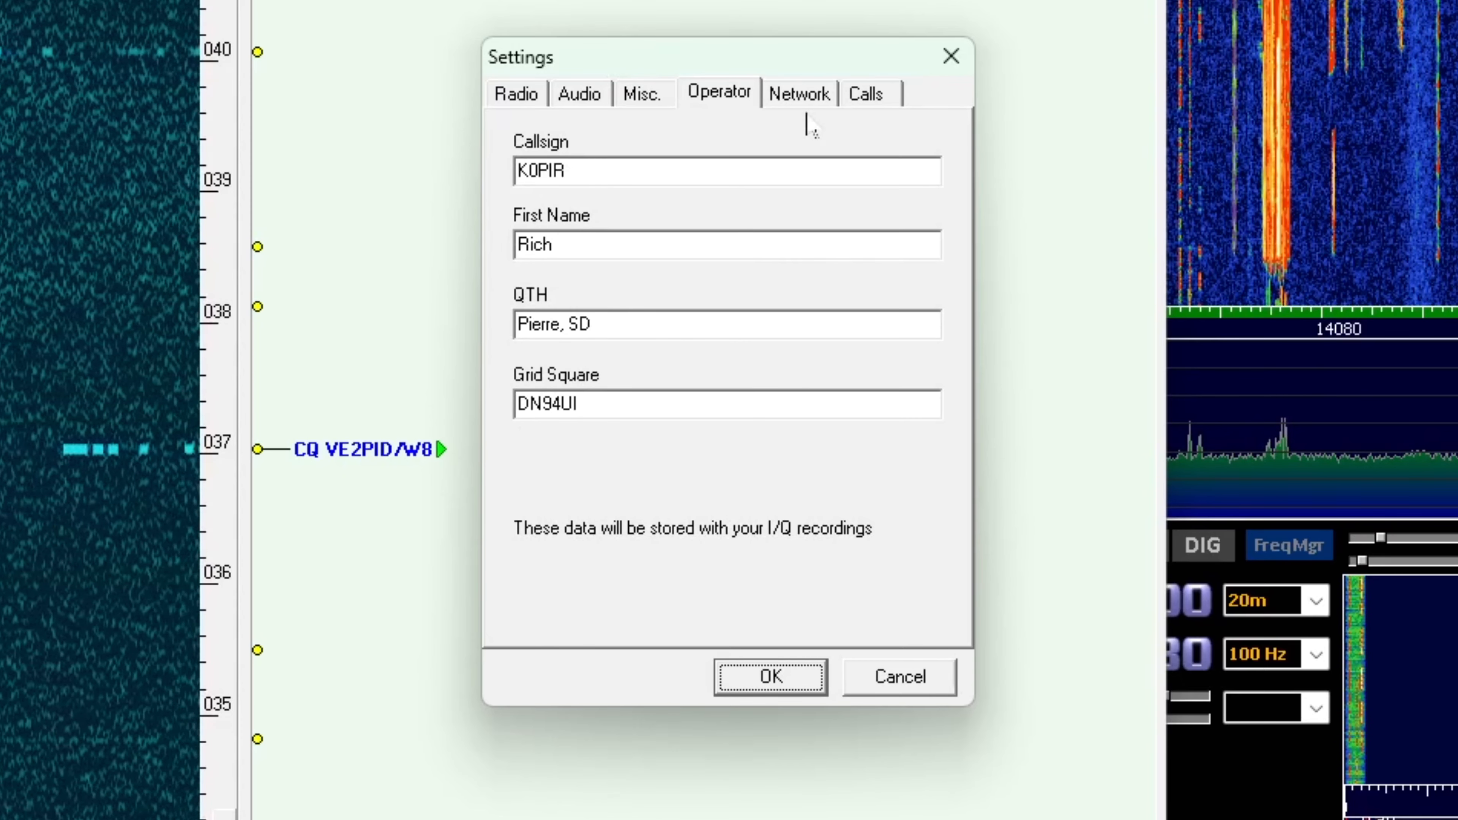
{"action": "left_click", "coordinate": [806, 99]}
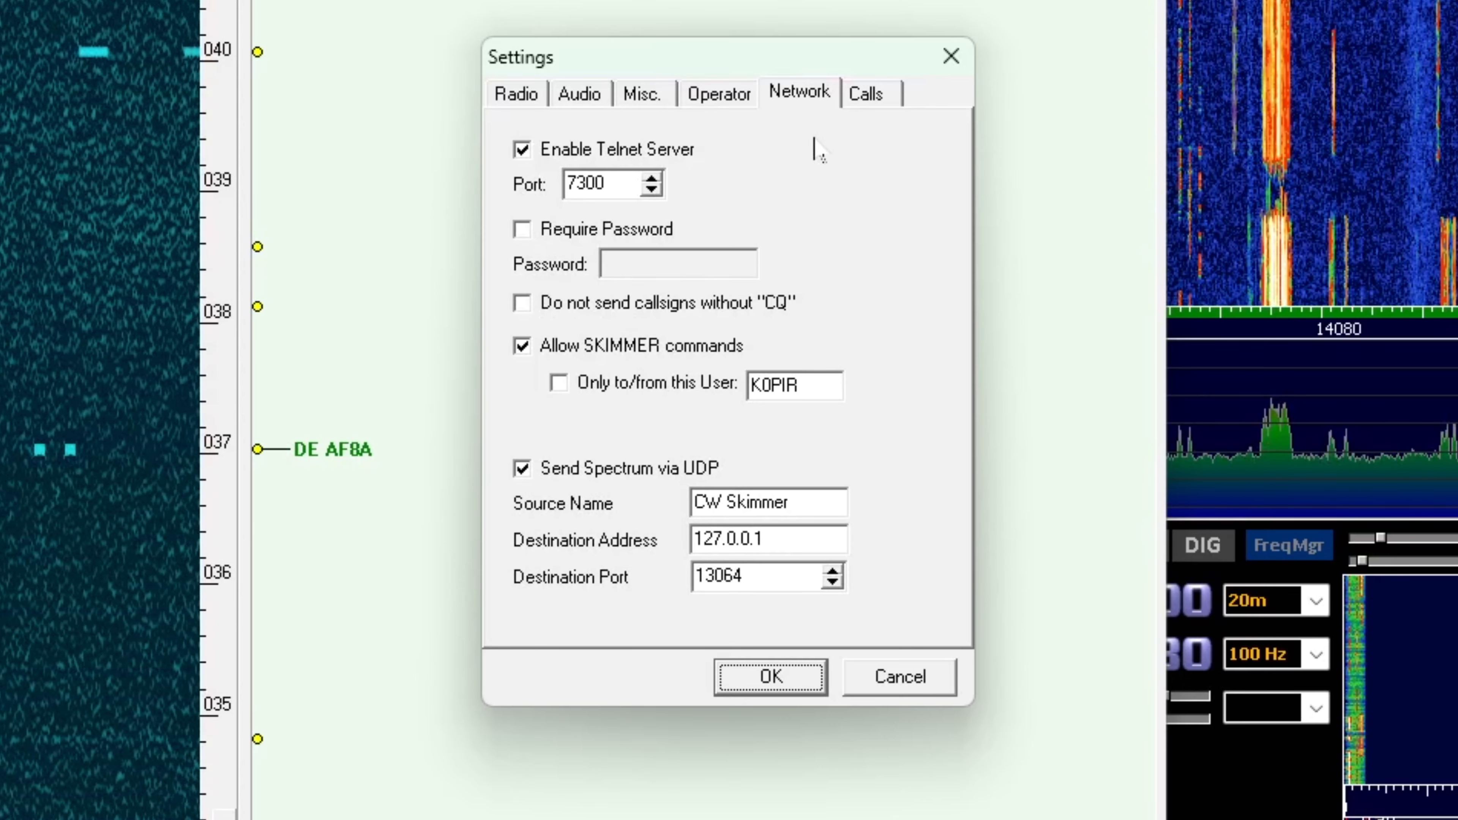
{"action": "left_click", "coordinate": [864, 98]}
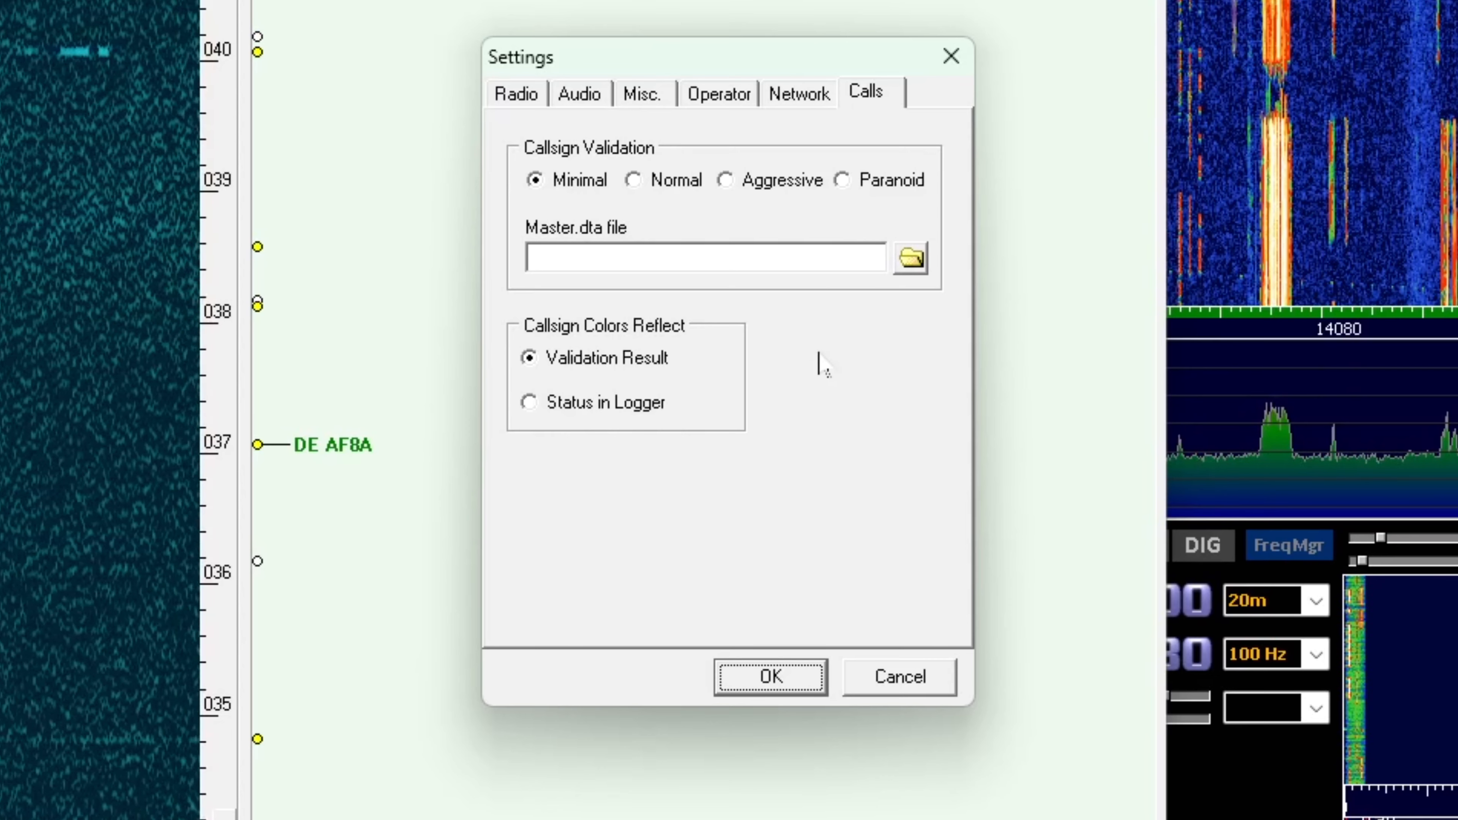
{"action": "left_click", "coordinate": [771, 677]}
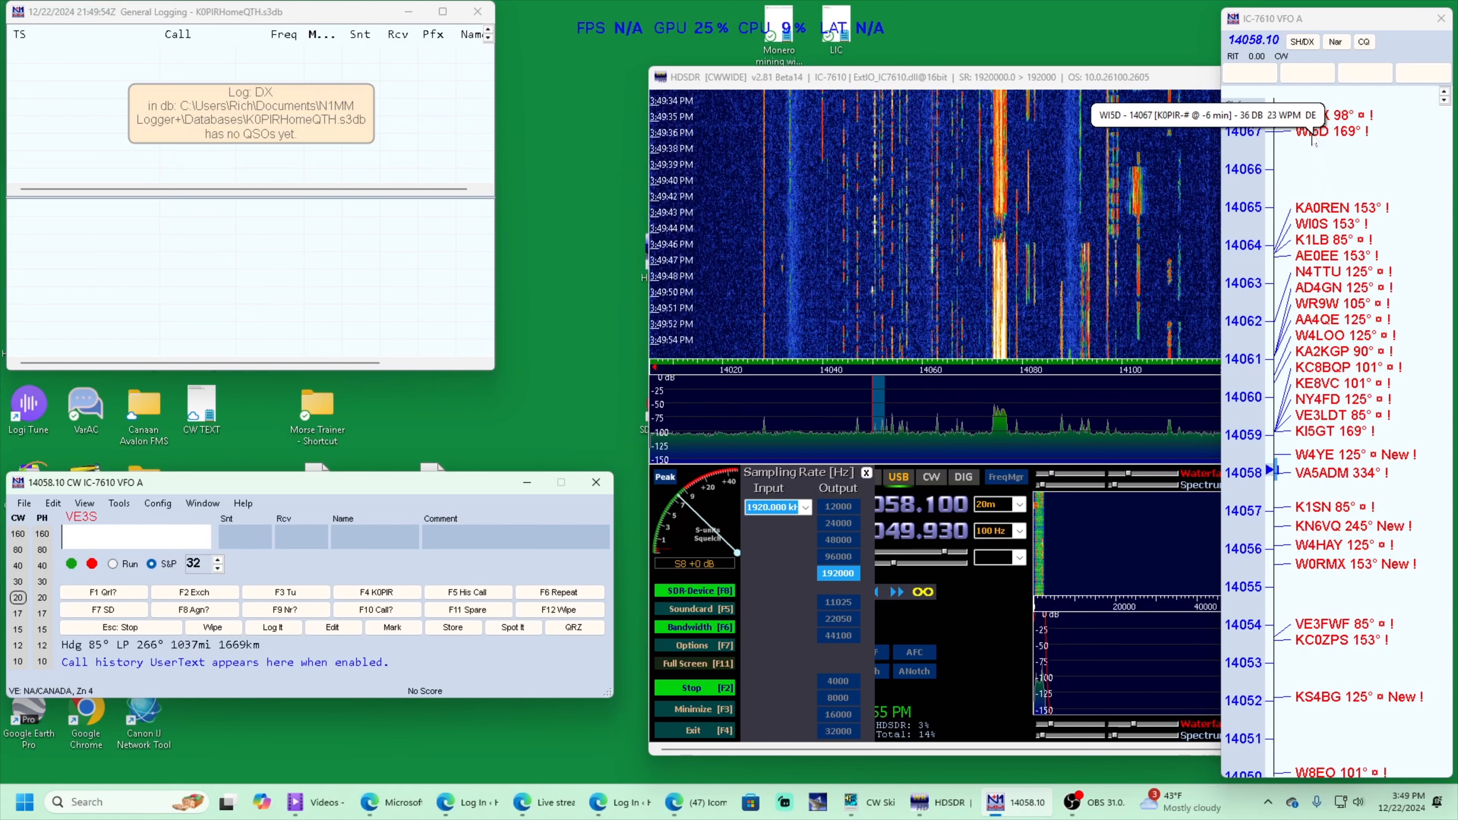
Tune the radio to the band map spots at 14067.00 and 14068.40, closing HDSDR's sampling rate panel in between
{"action": "left_click", "coordinate": [1313, 134]}
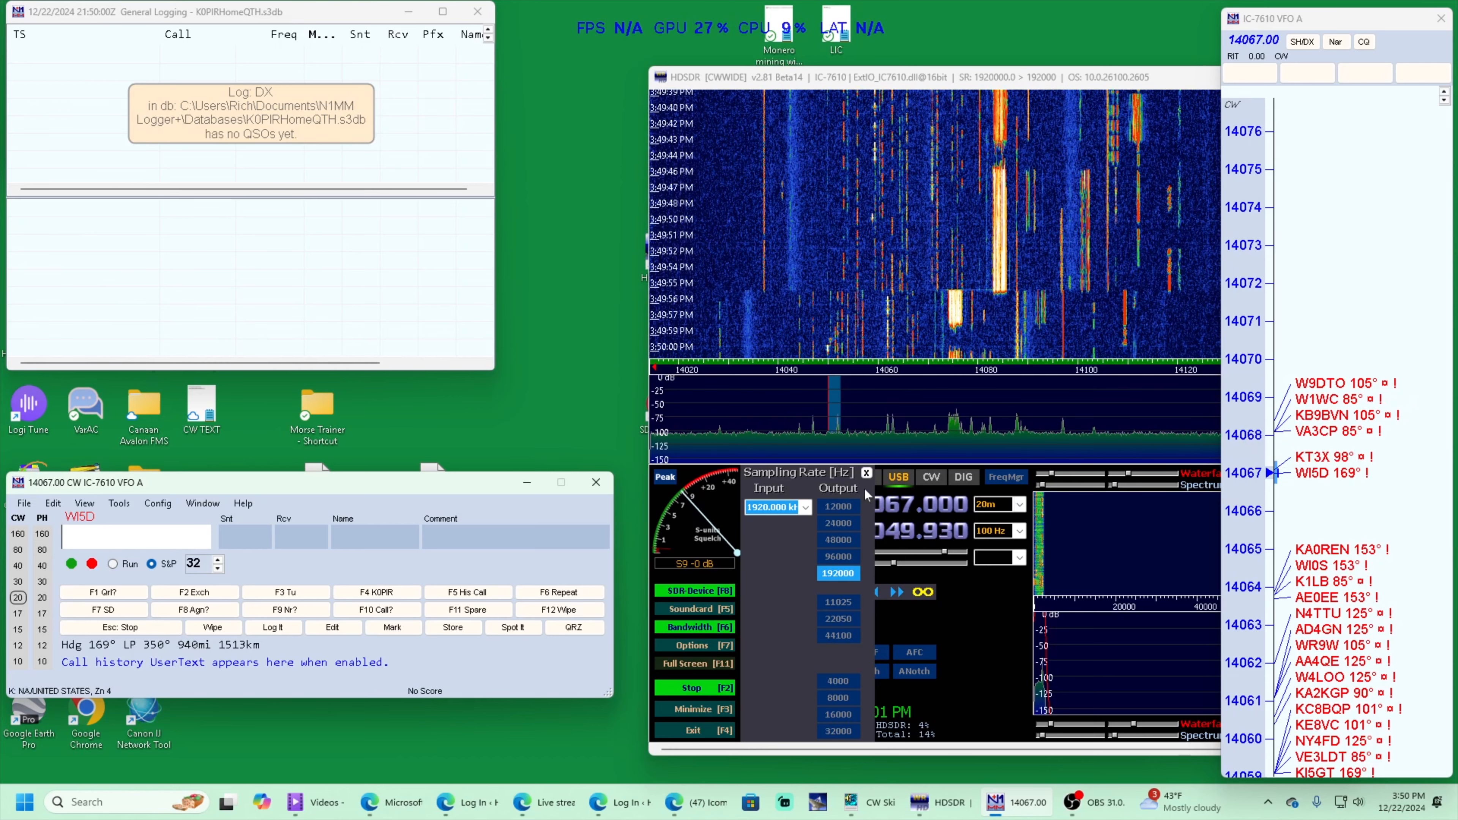
{"action": "left_click", "coordinate": [866, 472]}
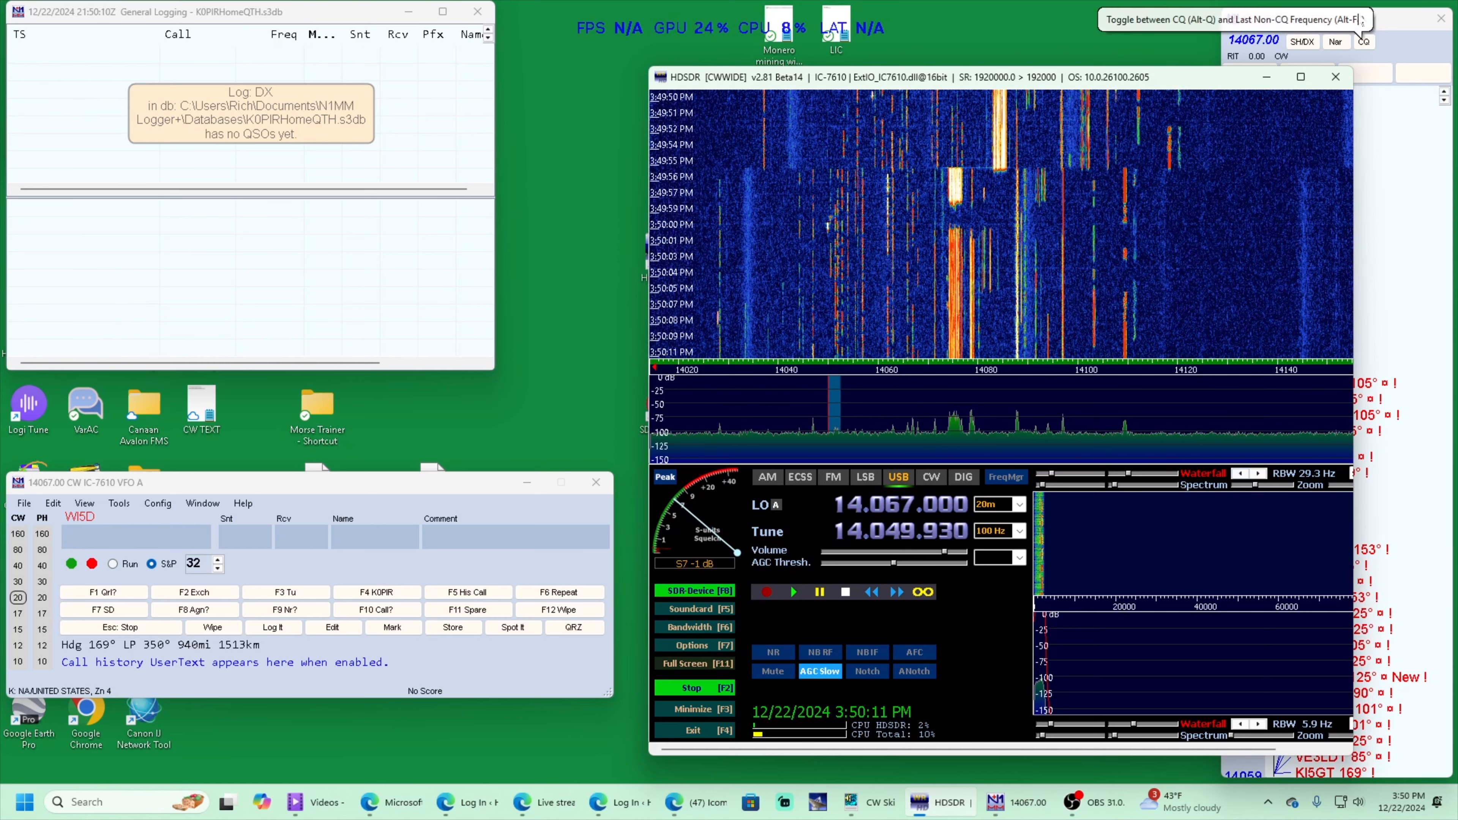
{"action": "left_click", "coordinate": [1357, 11]}
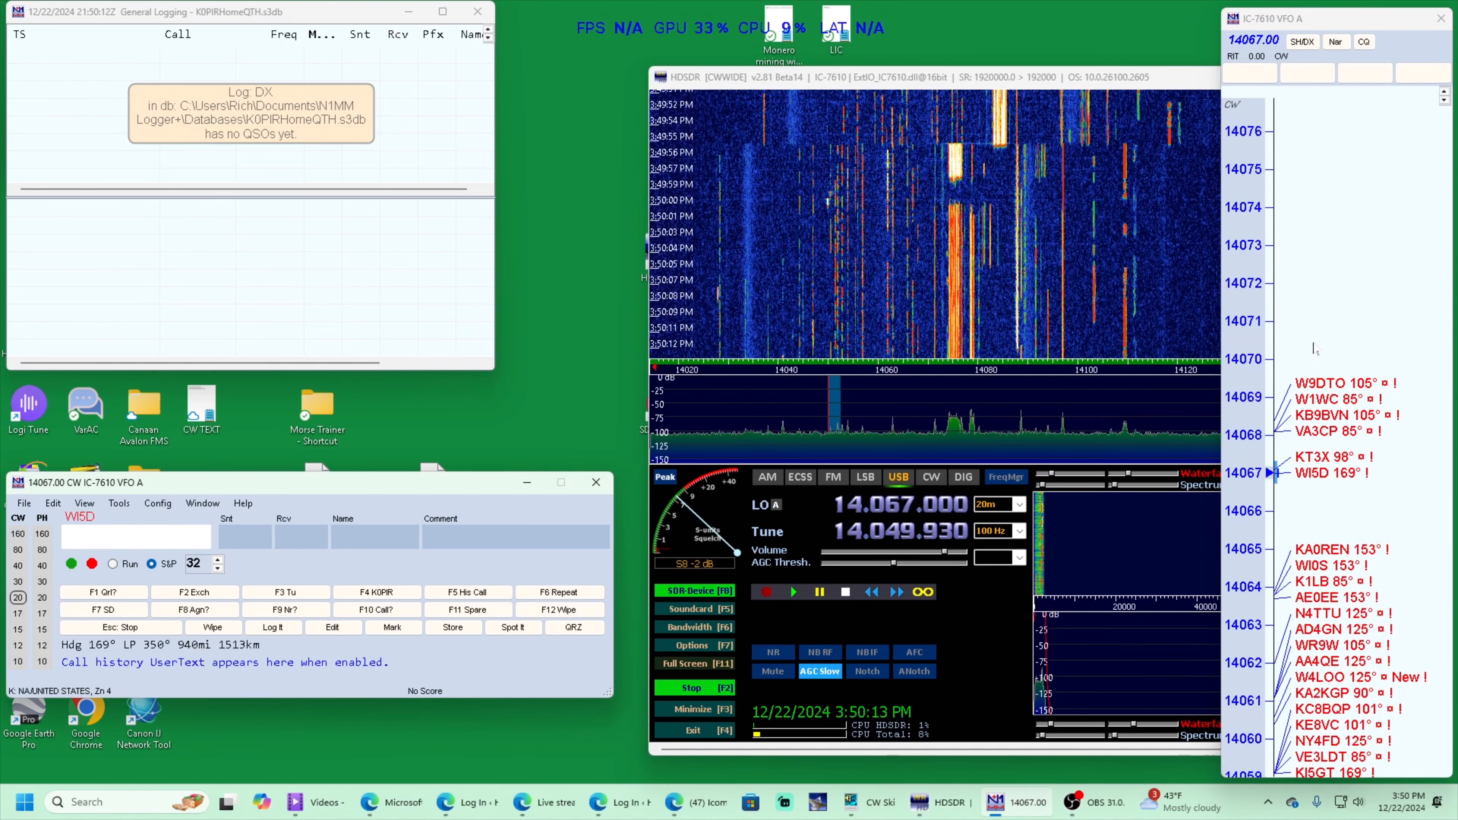
{"action": "mouse_move", "coordinate": [1301, 391]}
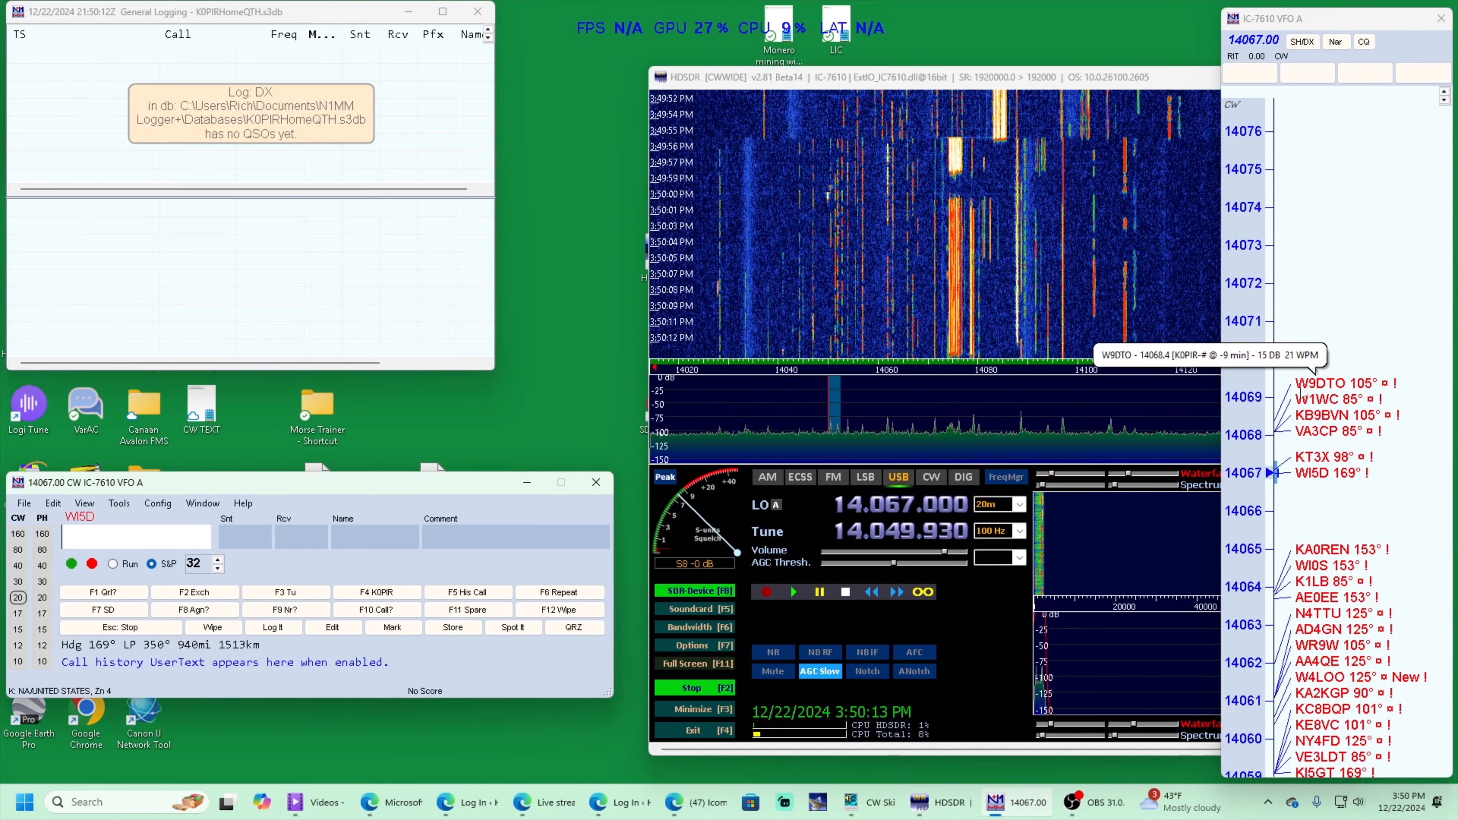
{"action": "left_click", "coordinate": [1329, 391]}
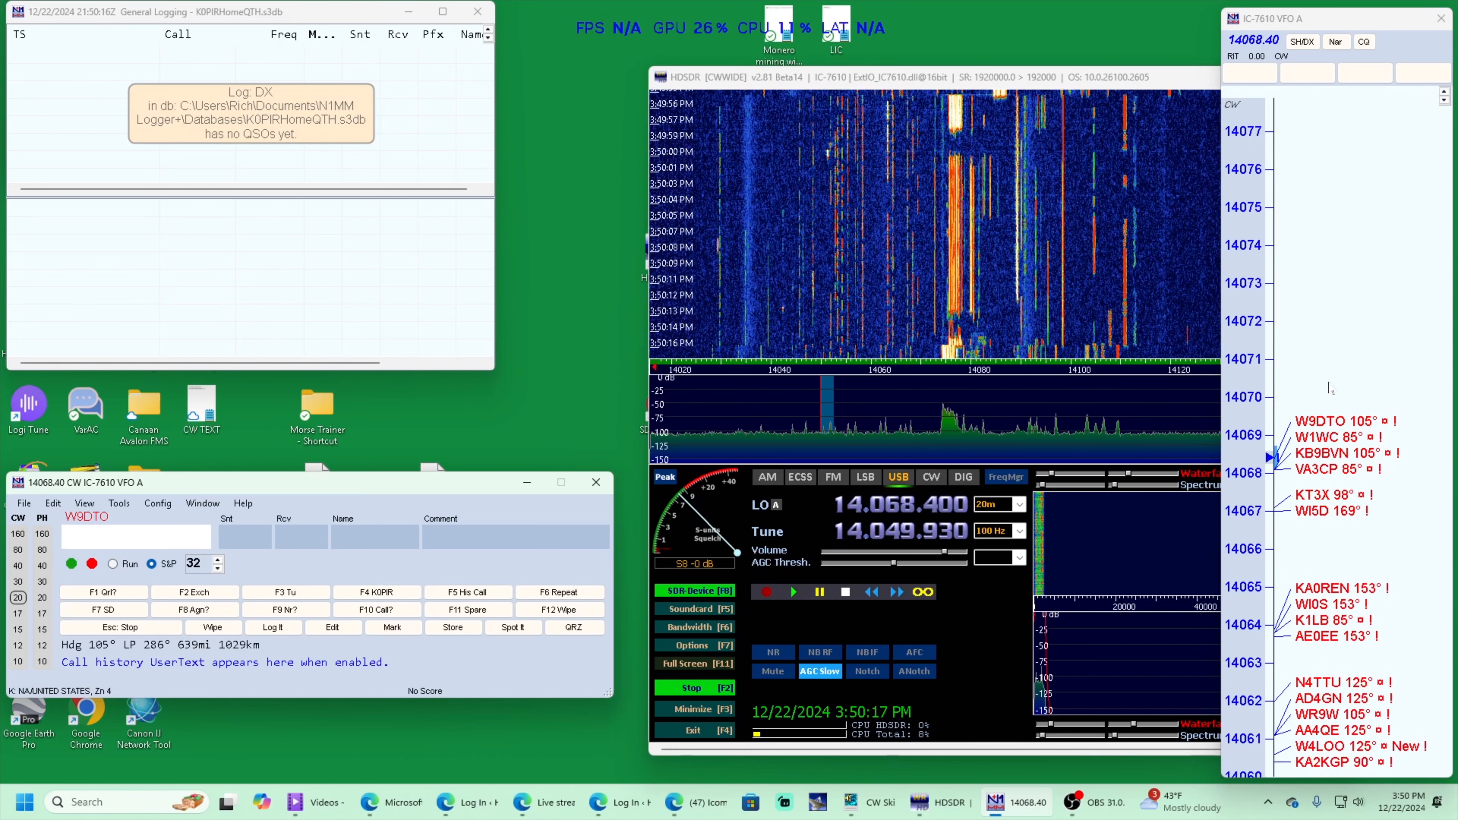
{"action": "mouse_move", "coordinate": [1321, 419]}
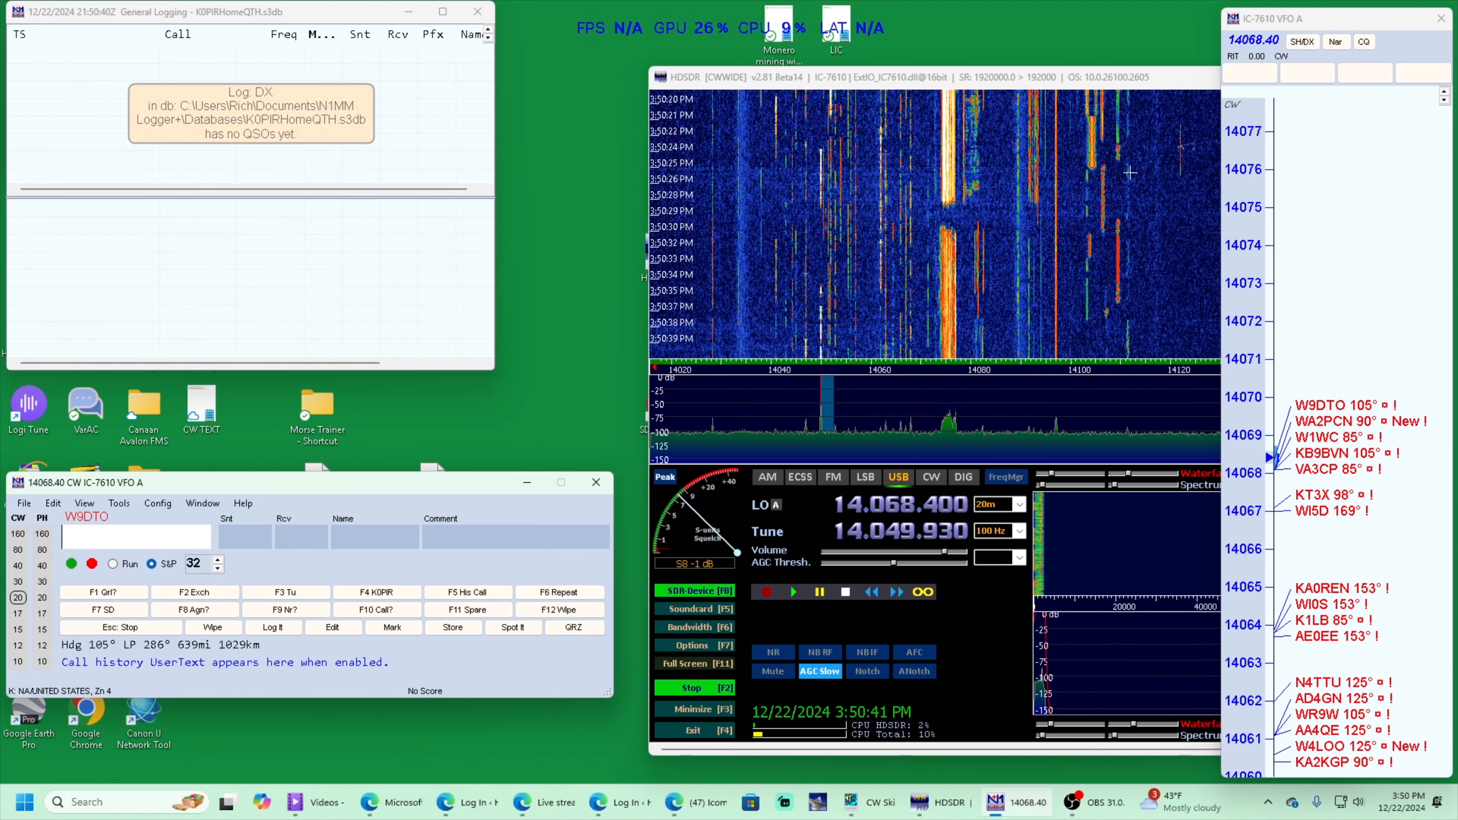
Minimize the HDSDR window and tune the radio to the band map spot at 14063.7
{"action": "left_click_drag", "start_coordinate": [1085, 85], "coordinate": [1020, 90]}
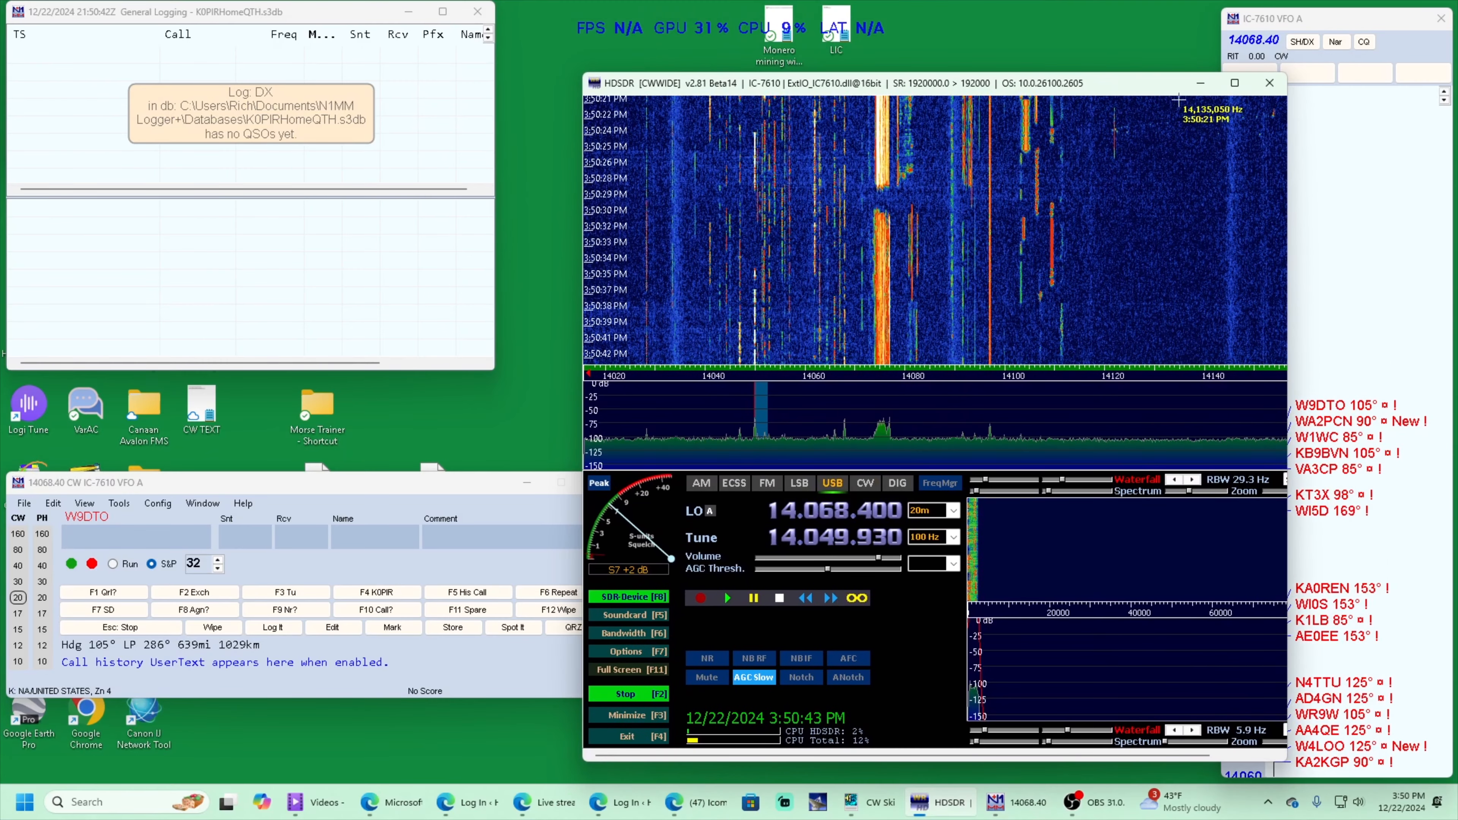
{"action": "left_click", "coordinate": [1193, 85]}
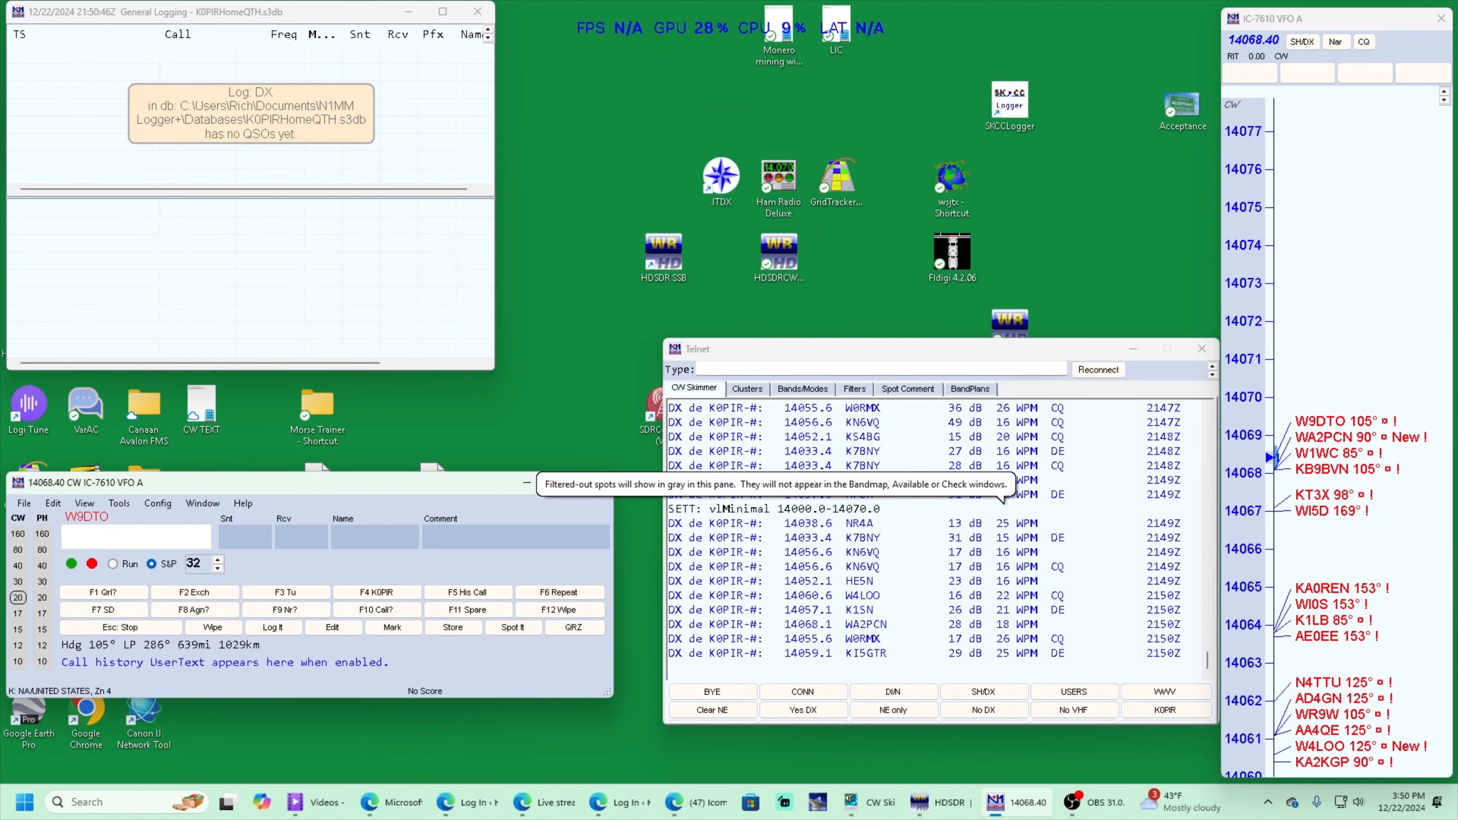
{"action": "left_click", "coordinate": [1324, 636]}
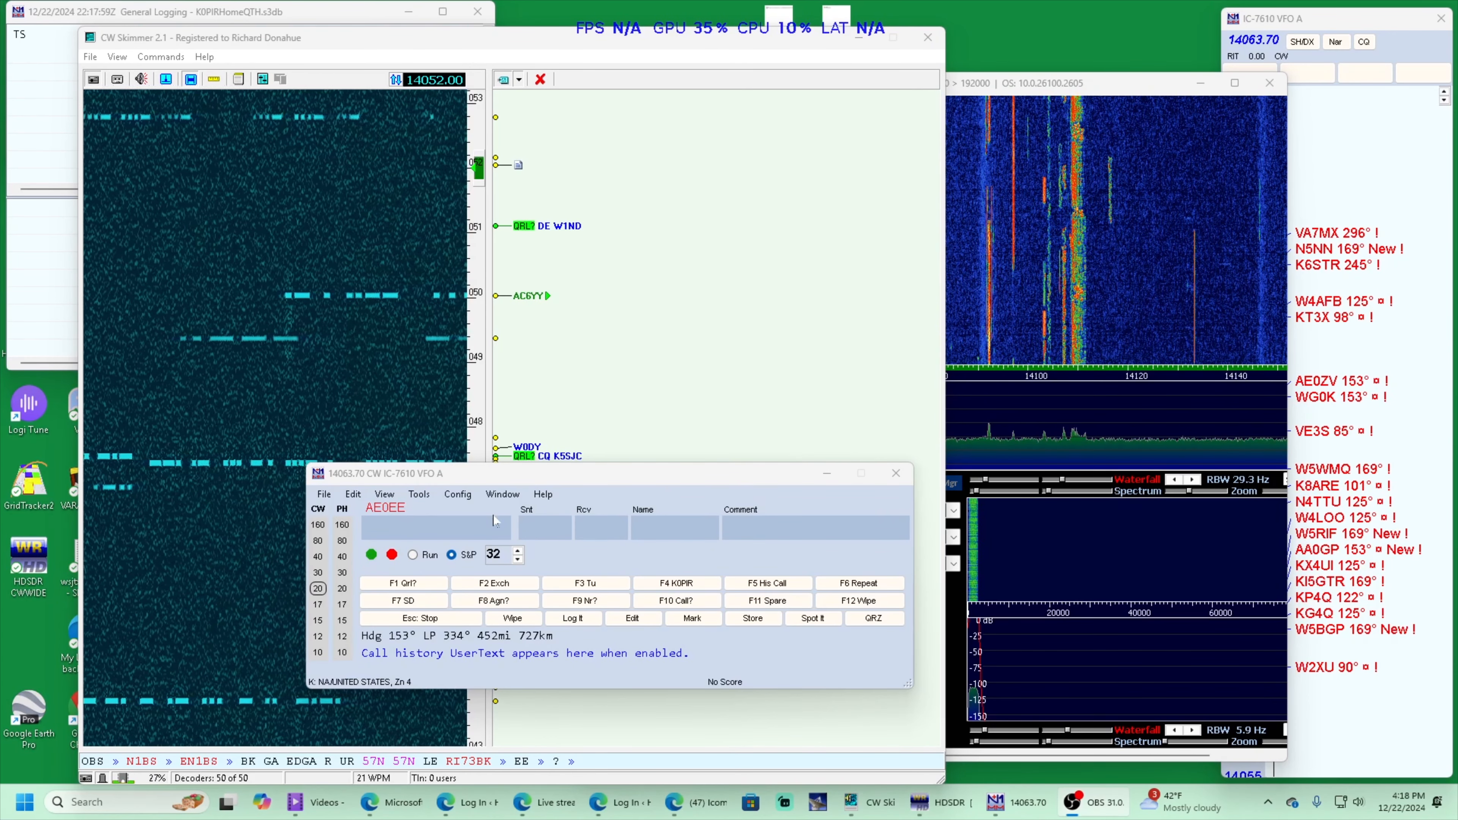
Open N1MM Logger's Telnet window and move it higher on the screen, clear of the entry window
{"action": "left_click", "coordinate": [499, 495]}
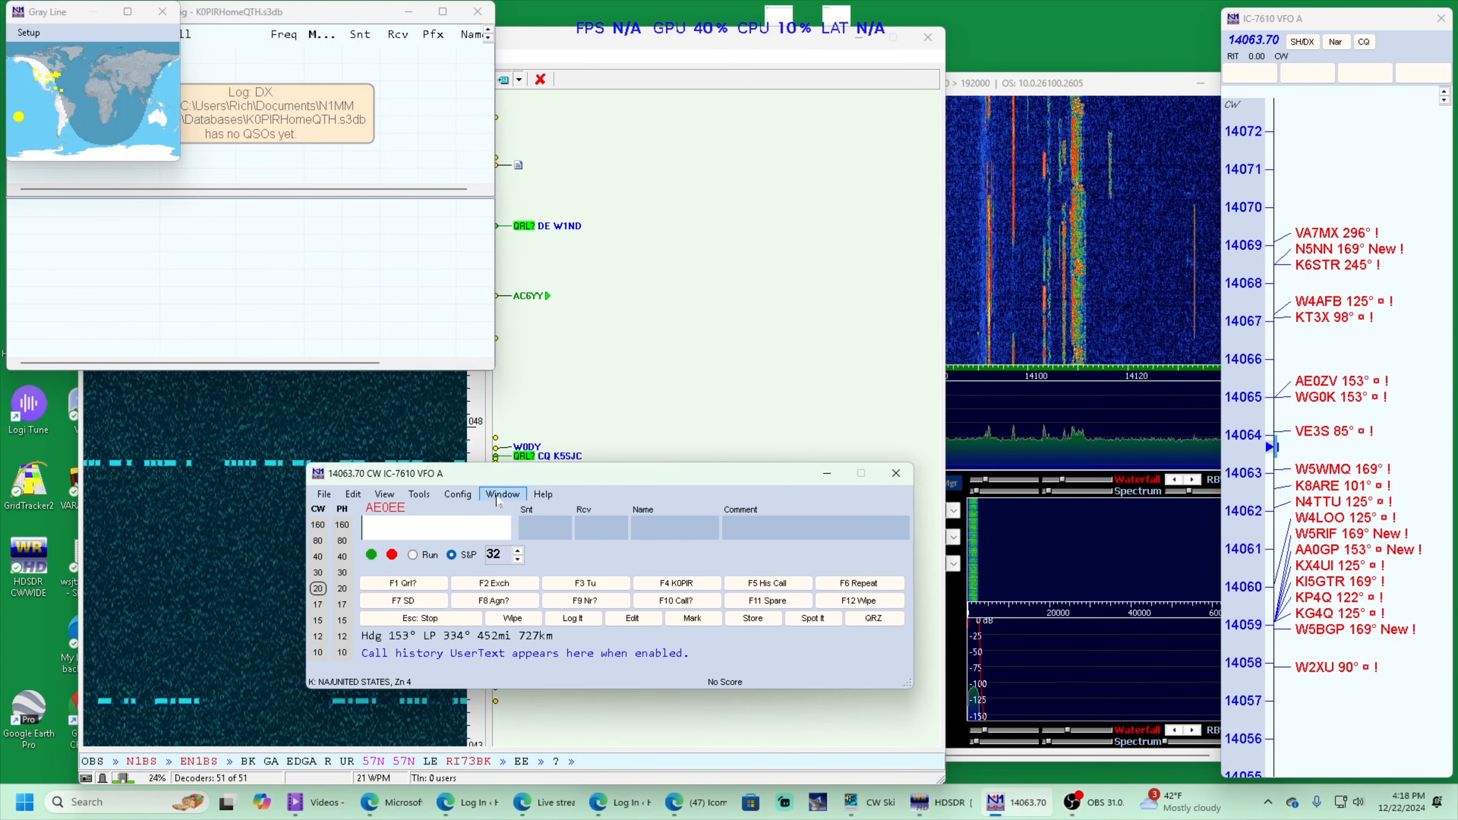
{"action": "left_click", "coordinate": [499, 494]}
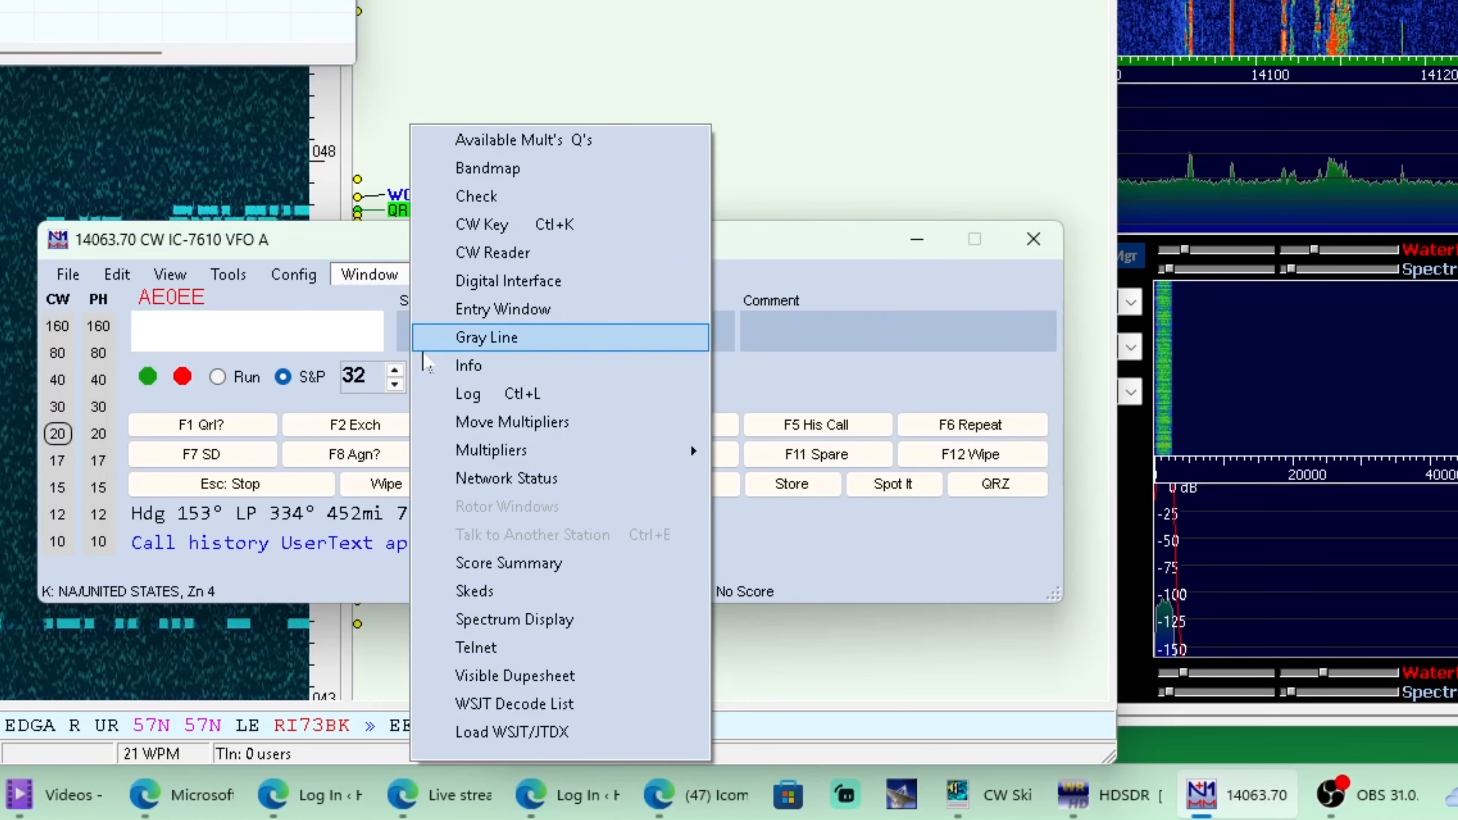
{"action": "left_click", "coordinate": [462, 658]}
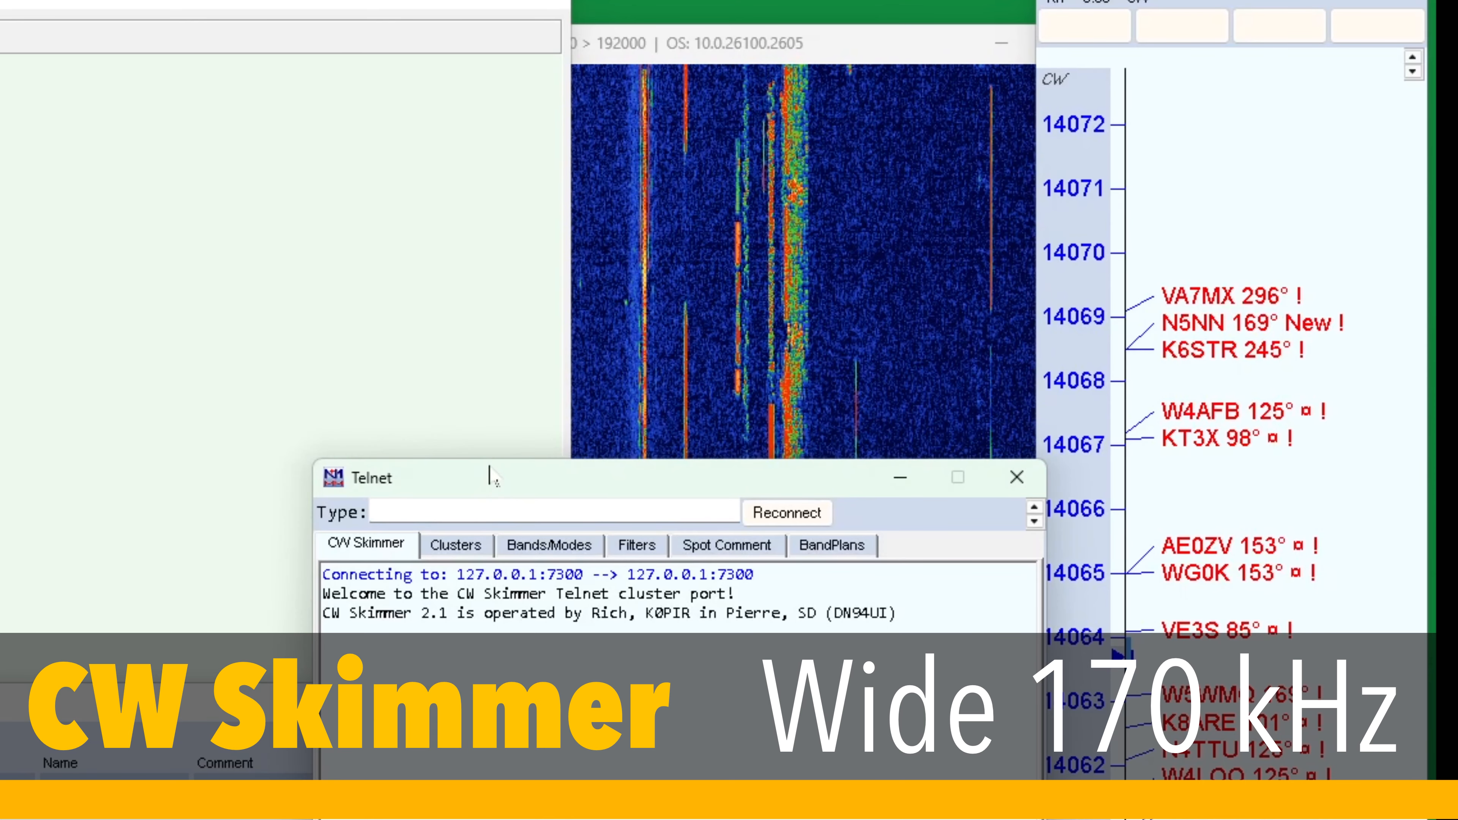
{"action": "left_click_drag", "start_coordinate": [490, 485], "coordinate": [533, 92]}
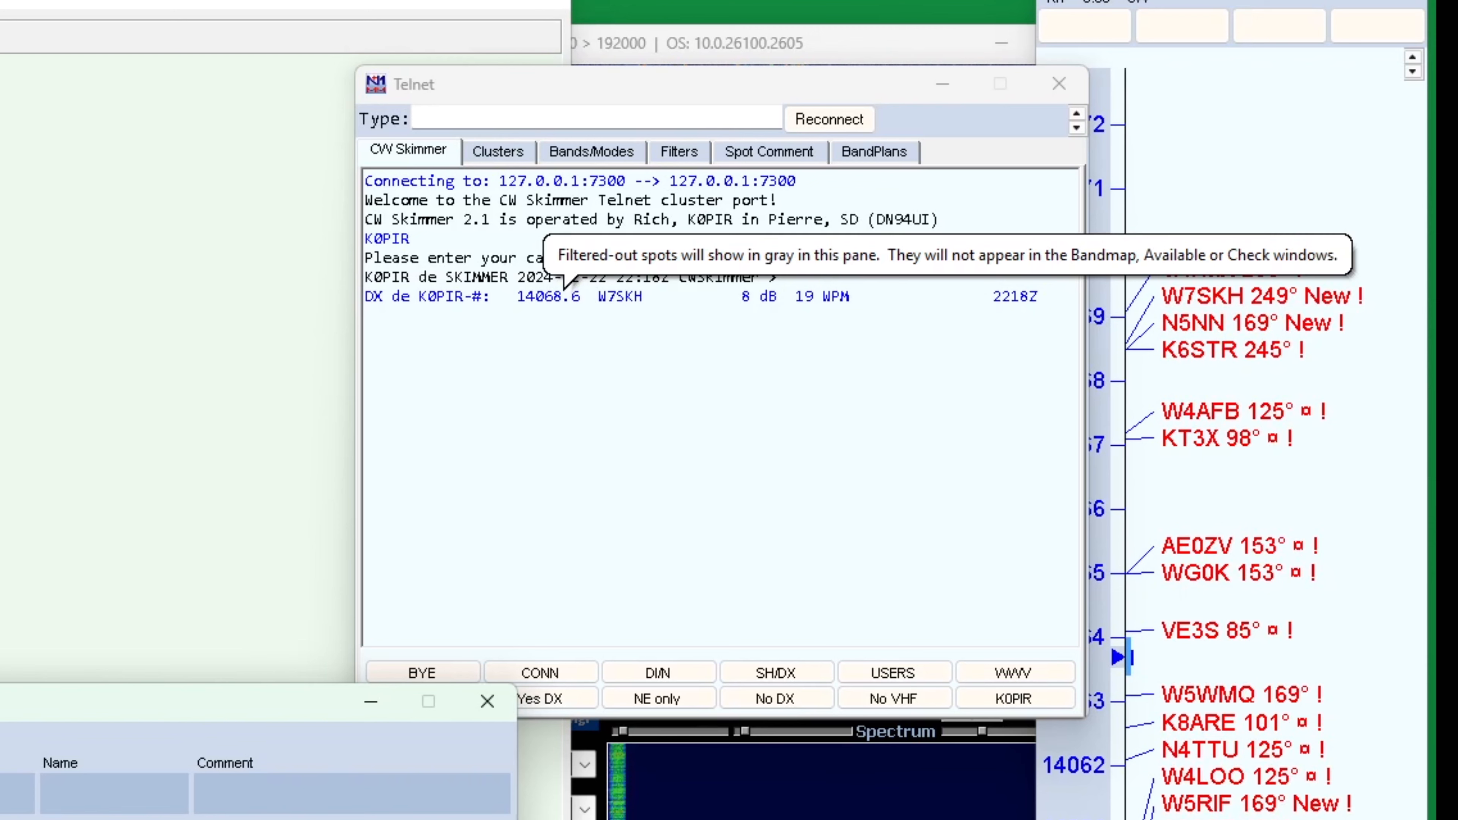
Open the favorites list of the Telnet cluster settings for editing
{"action": "left_click", "coordinate": [486, 162]}
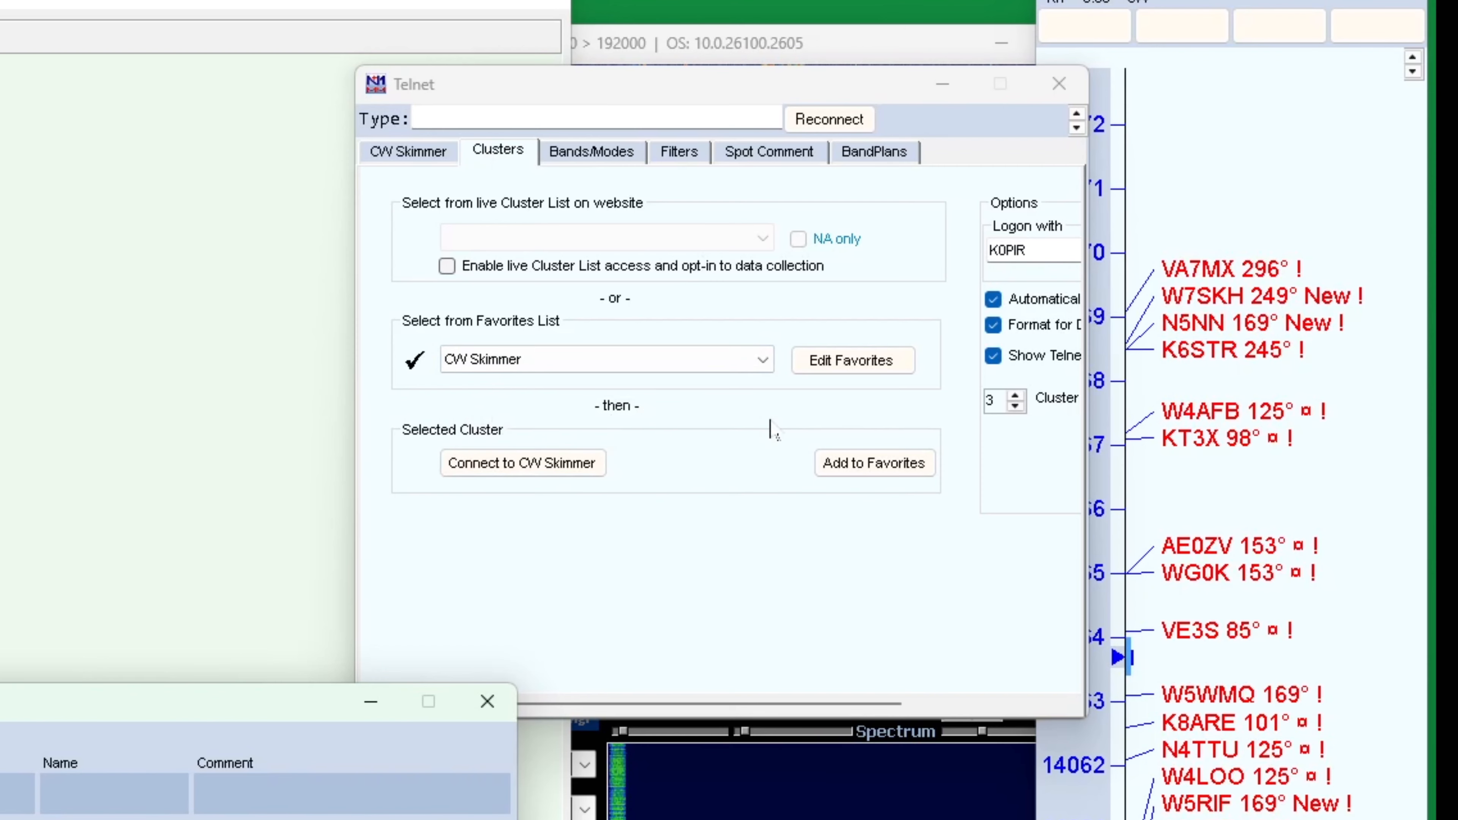
{"action": "left_click", "coordinate": [845, 368]}
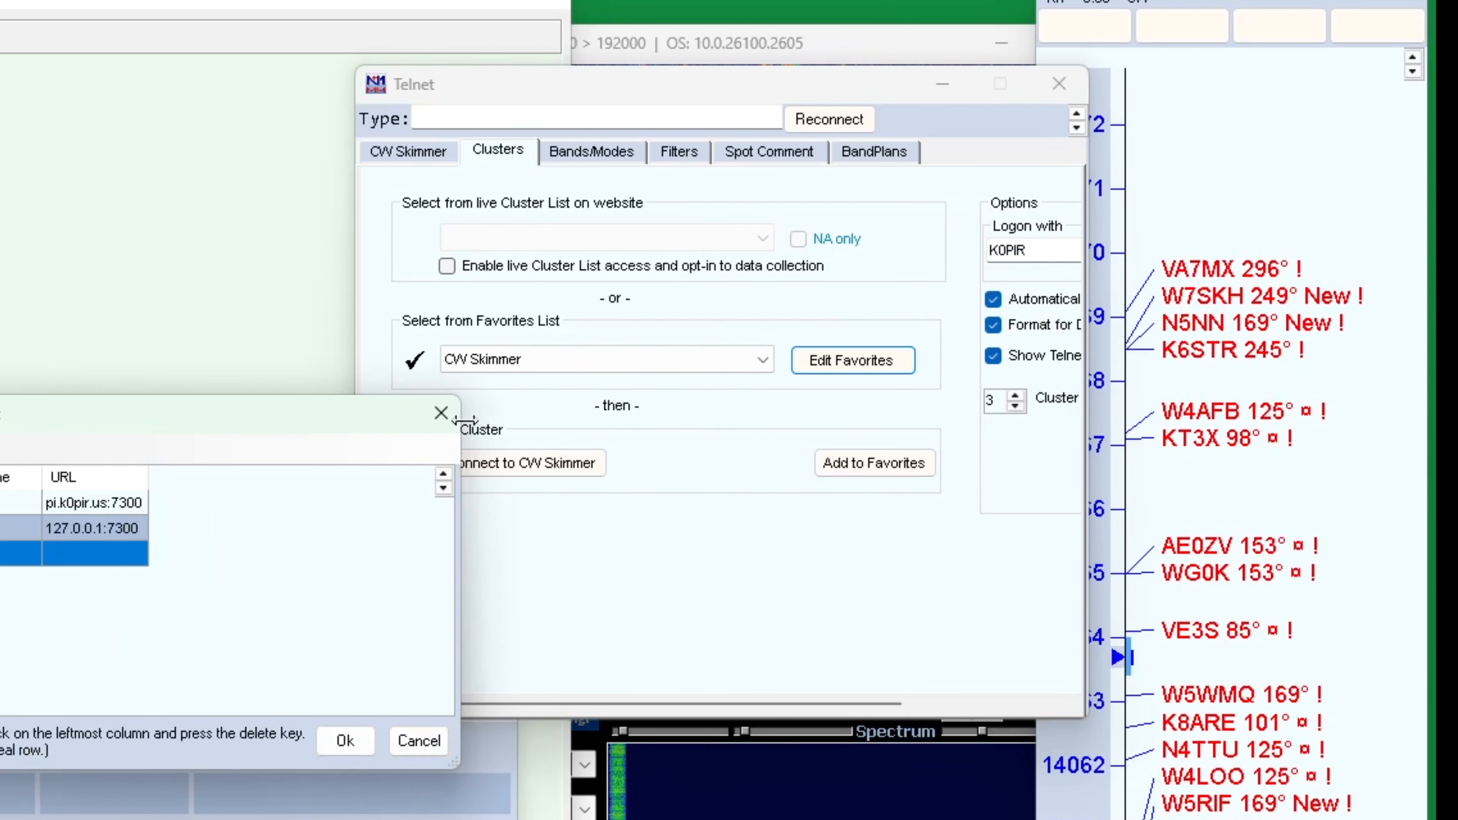